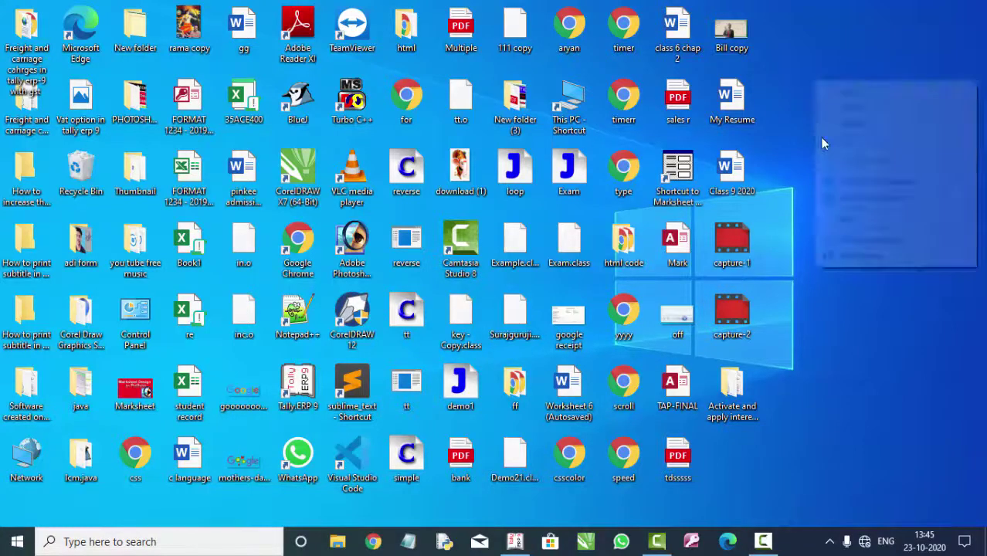
- Refresh the desktop several times from its right-click menu
right_click(820, 135)
click(842, 126)
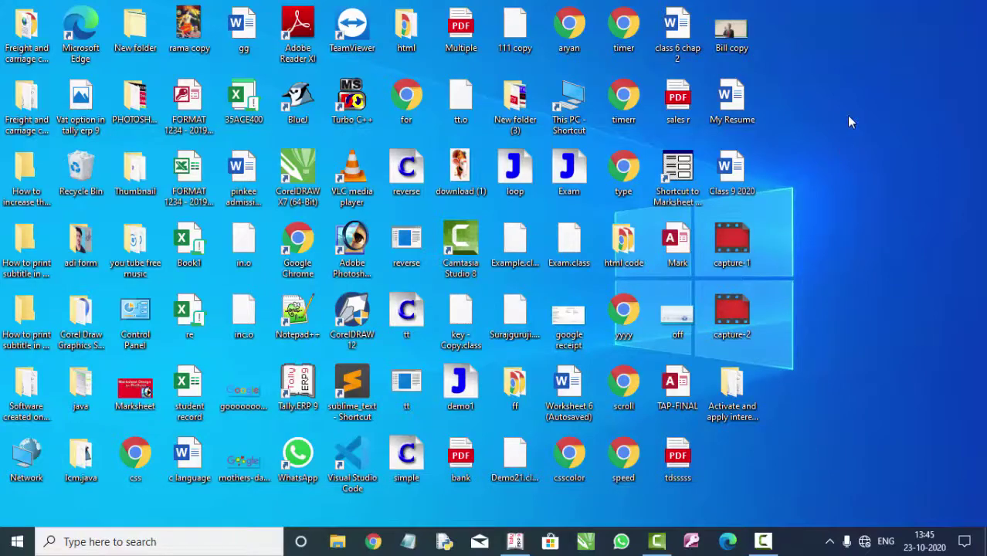
right_click(849, 100)
click(862, 145)
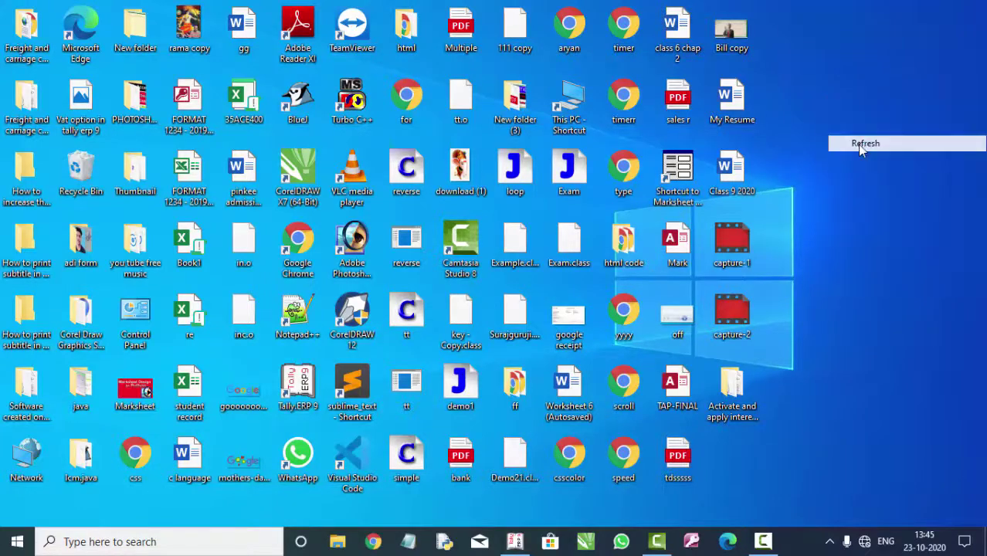
right_click(833, 91)
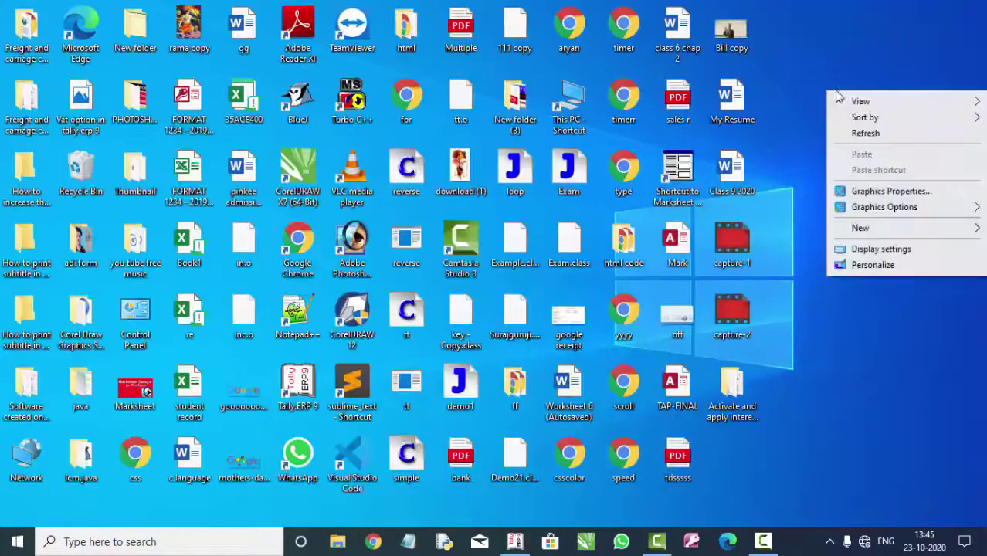
click(857, 136)
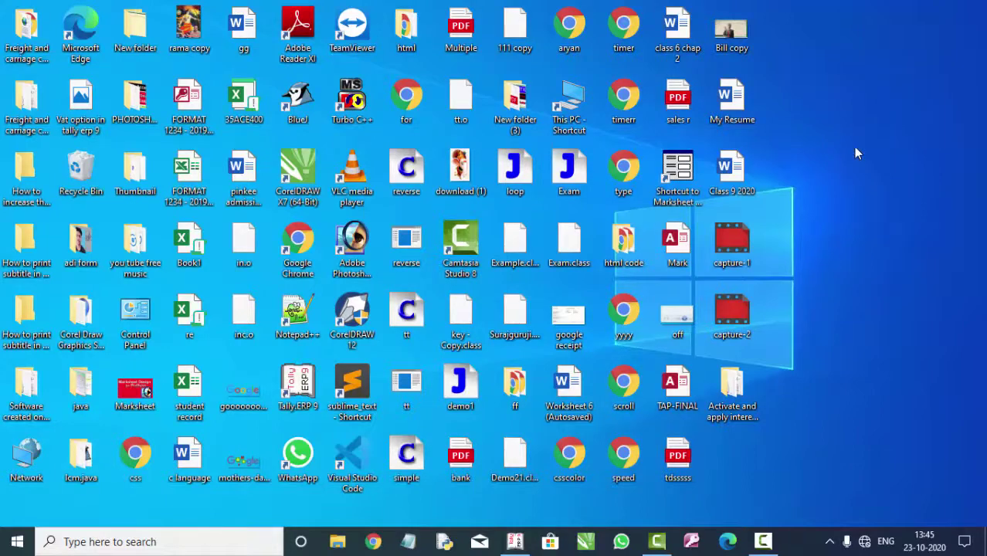
right_click(853, 136)
click(865, 176)
- Restore Tally, start Journal voucher No. 4, and bring up its F12 configuration
click(515, 541)
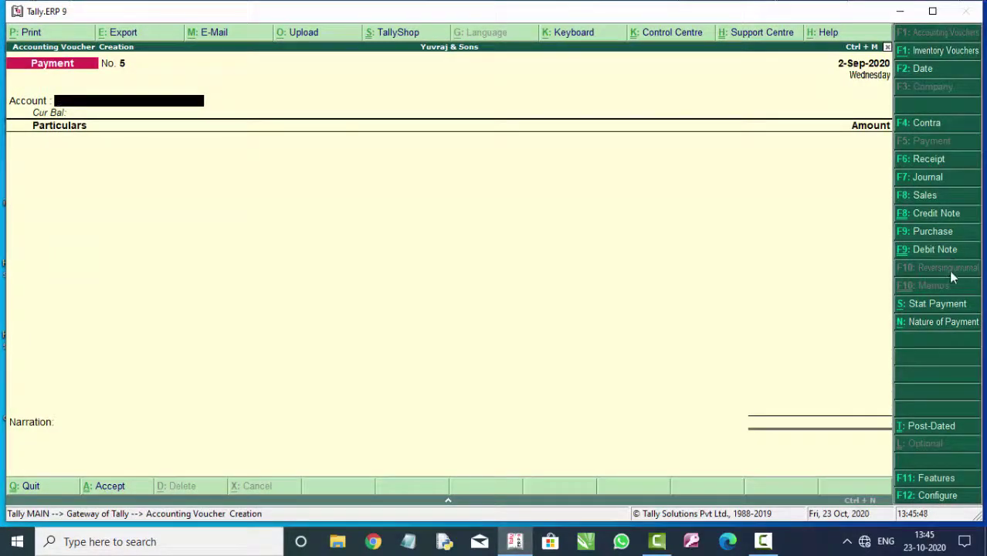
click(915, 184)
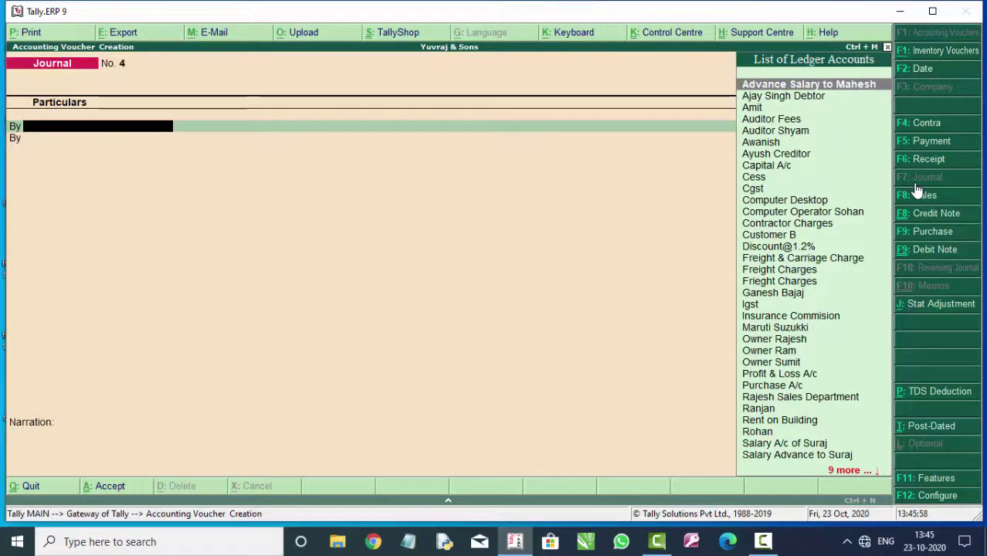
key(F11)
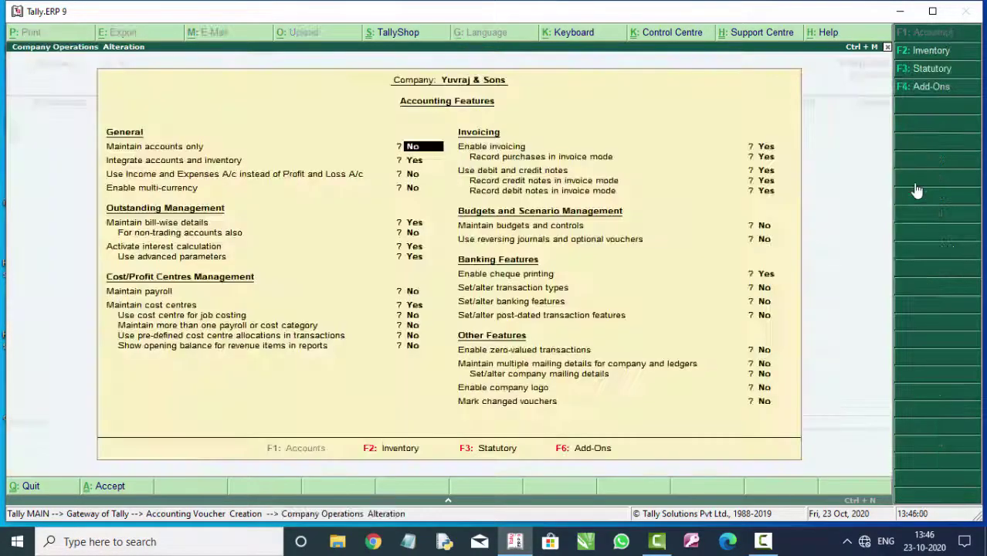
key(Escape)
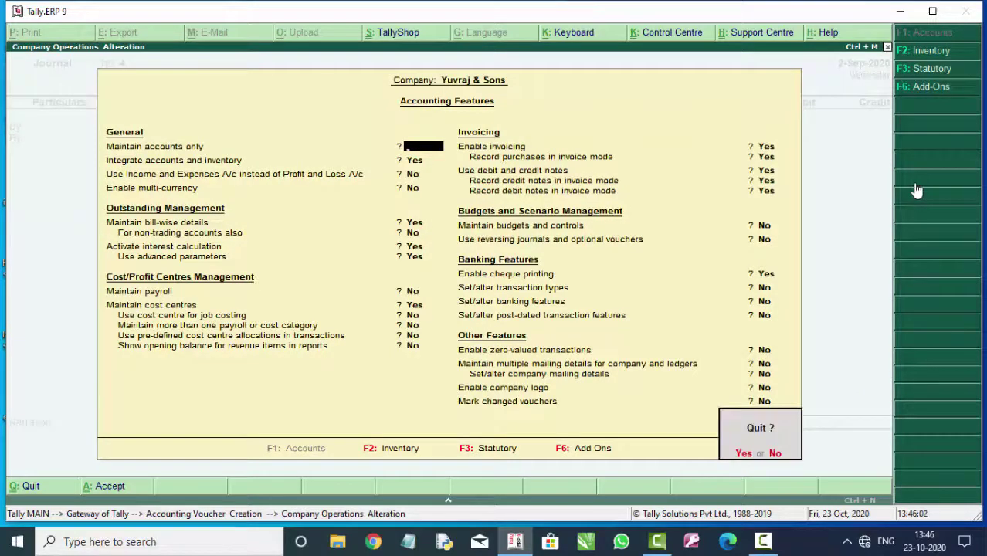
key(y)
key(F12)
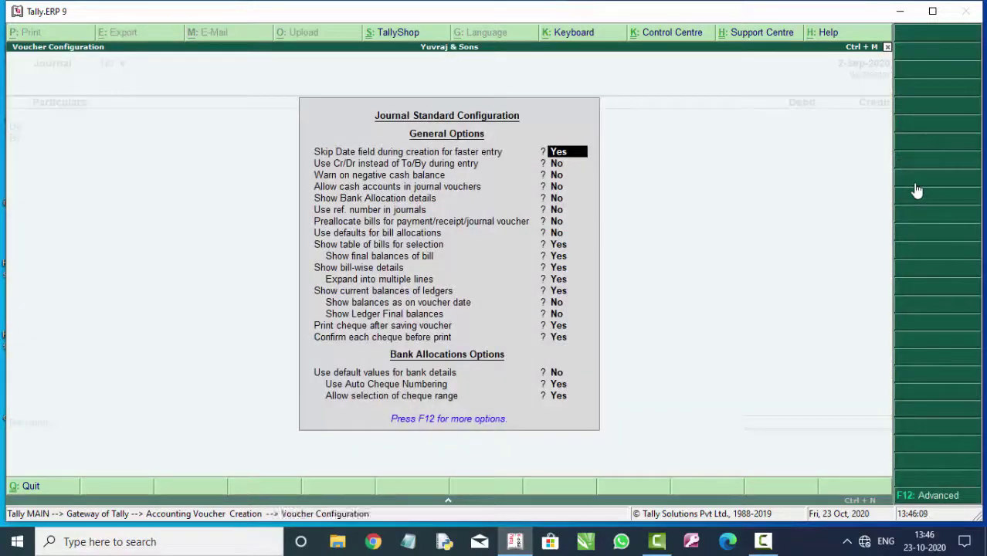
- Set 'Use Cr/Dr instead of To/By' to Yes and accept the configuration
key(Return)
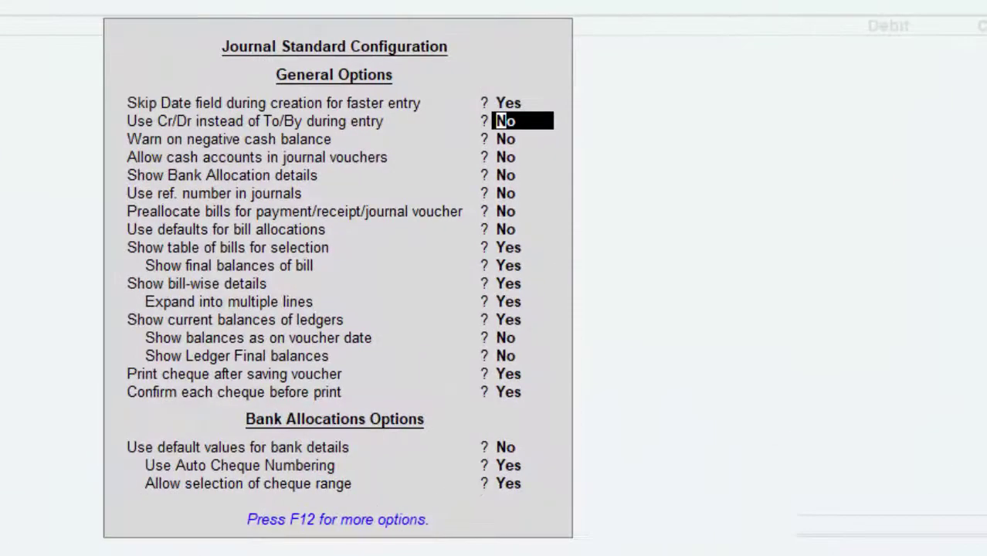
text(y)
key(Return)
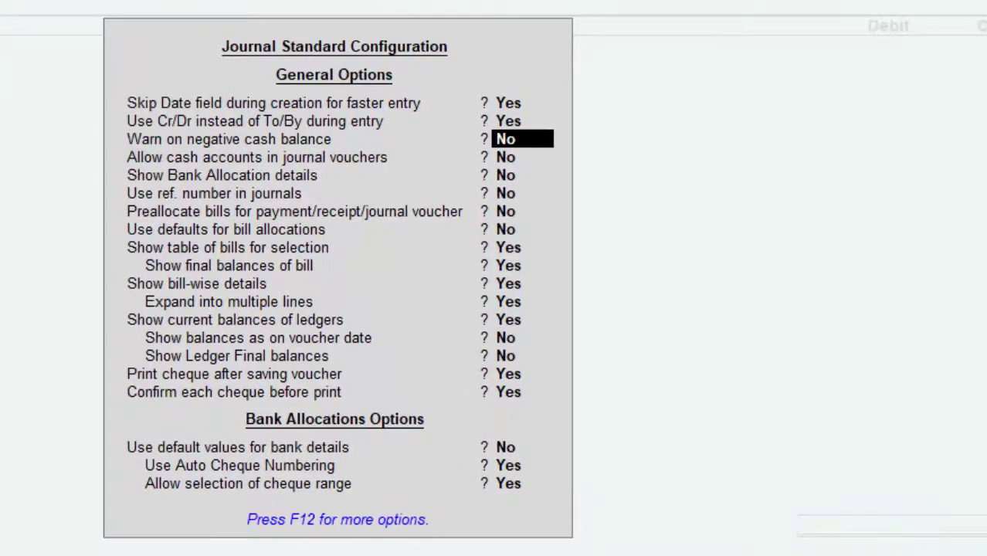
key(Return)
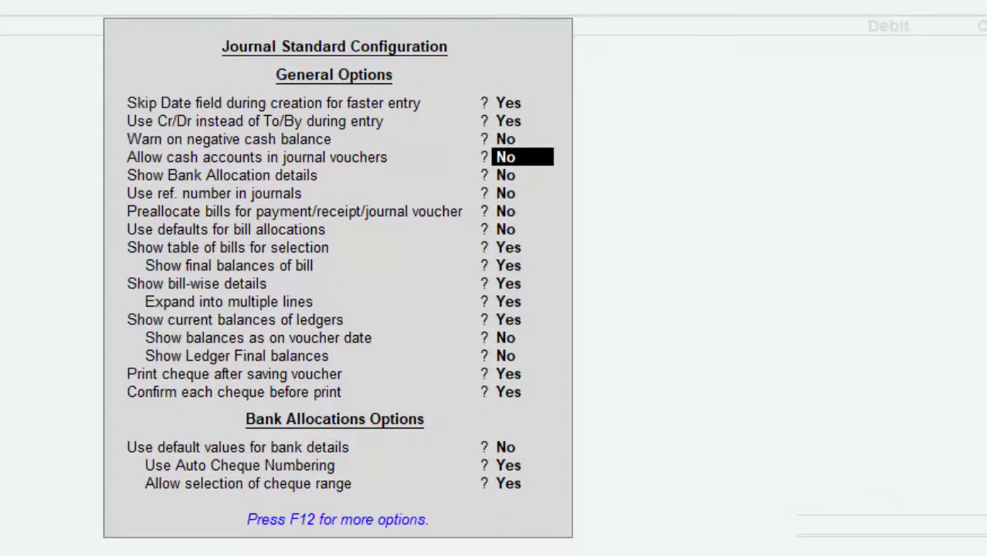
key(ctrl+a)
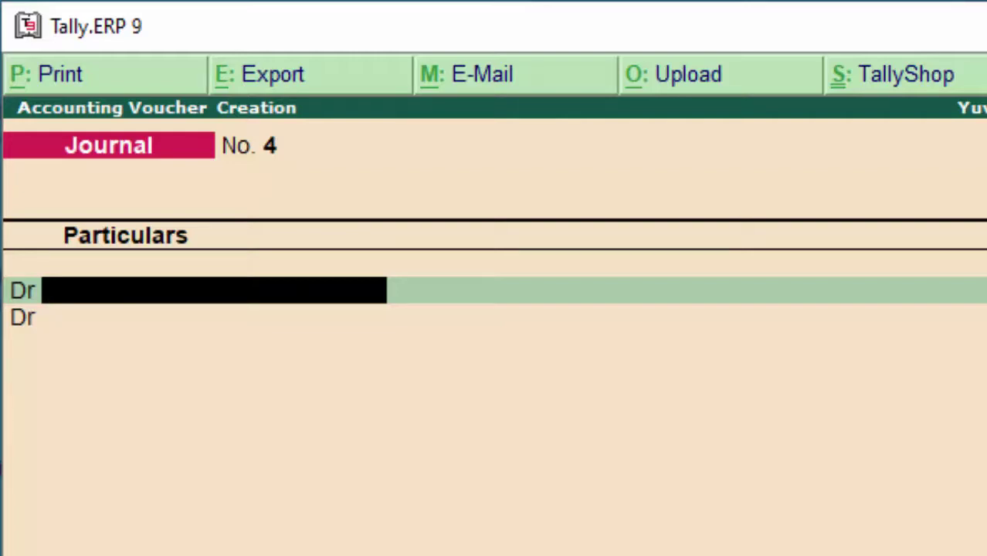
- Create a new ledger named 'Computer a/c' under Fixed Assets
key(alt+c)
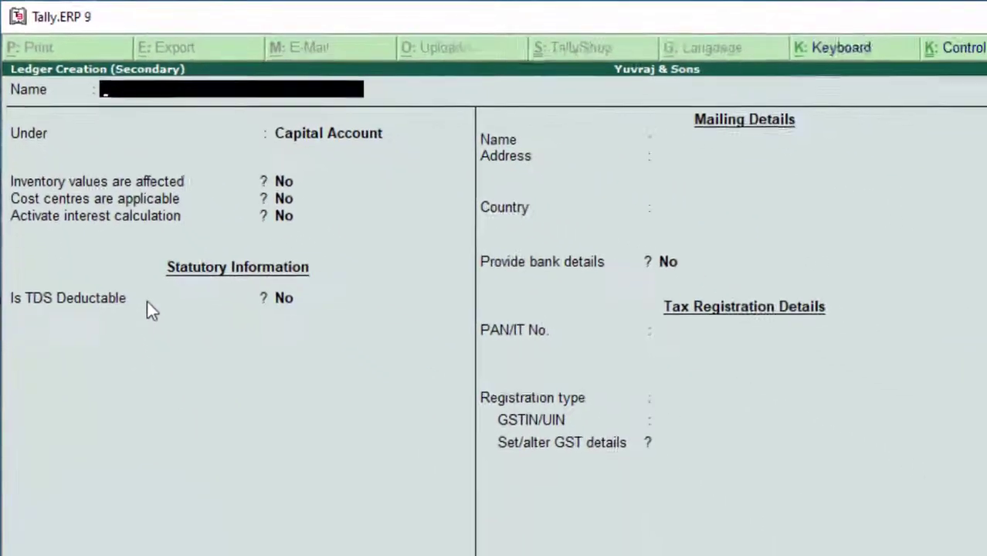
text(Comp)
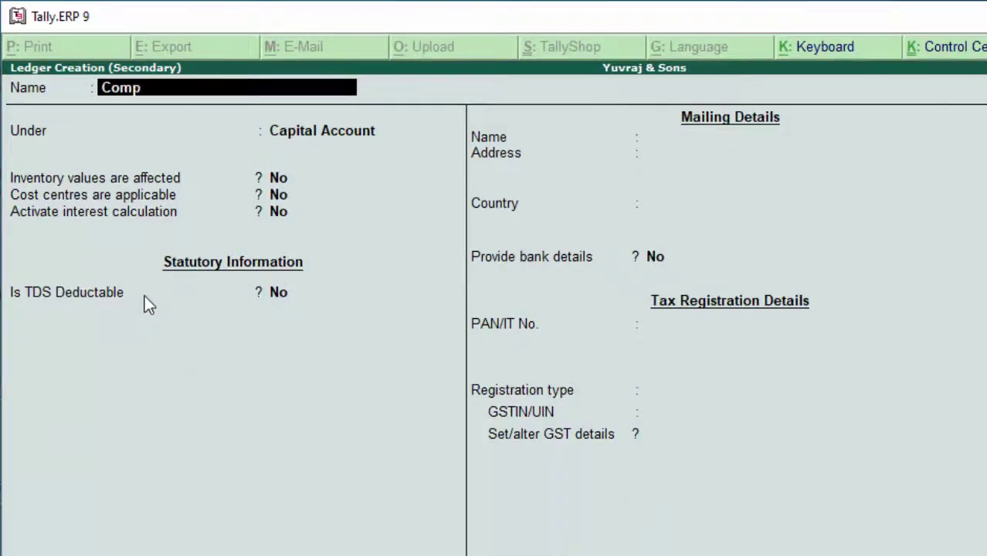
text(uter a)
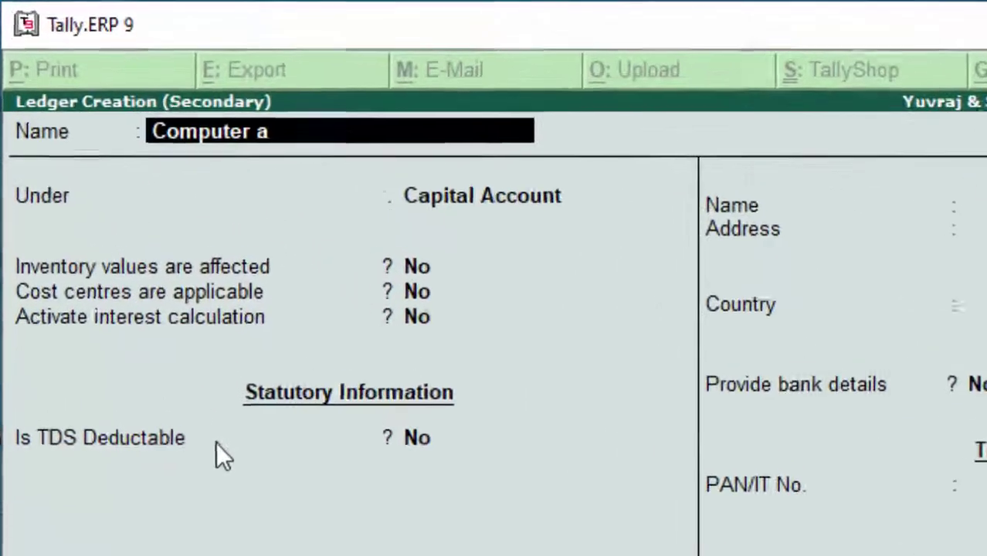
text(/c)
key(Return)
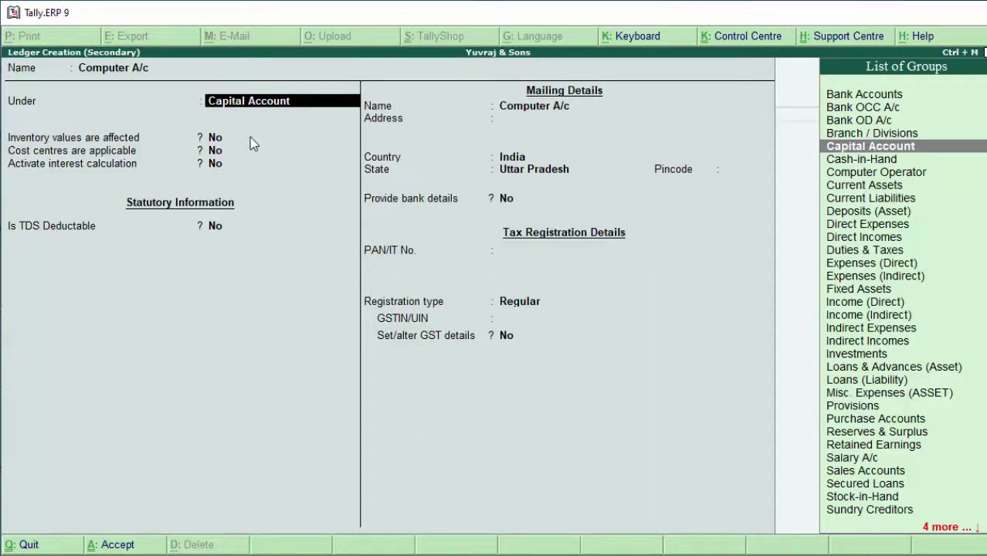
text(F)
key(Return)
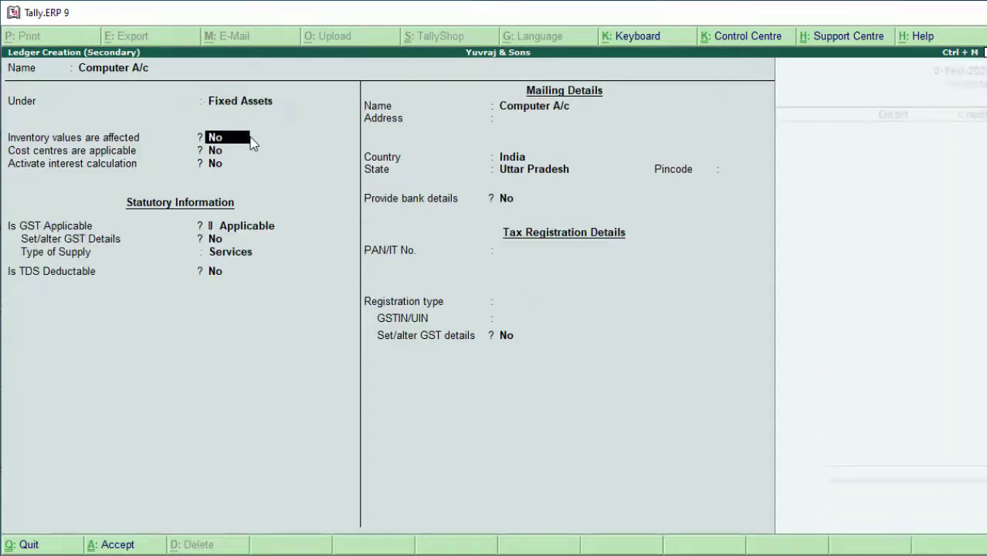
- Set the Computer A/c type of supply to Goods and save it as the first debit line
key(Return)
key(Return)
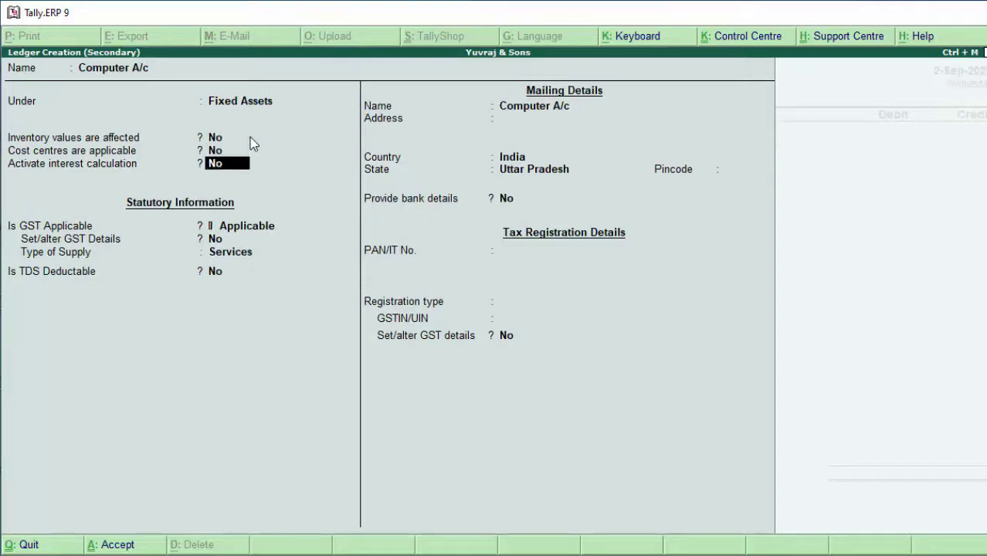
key(Return)
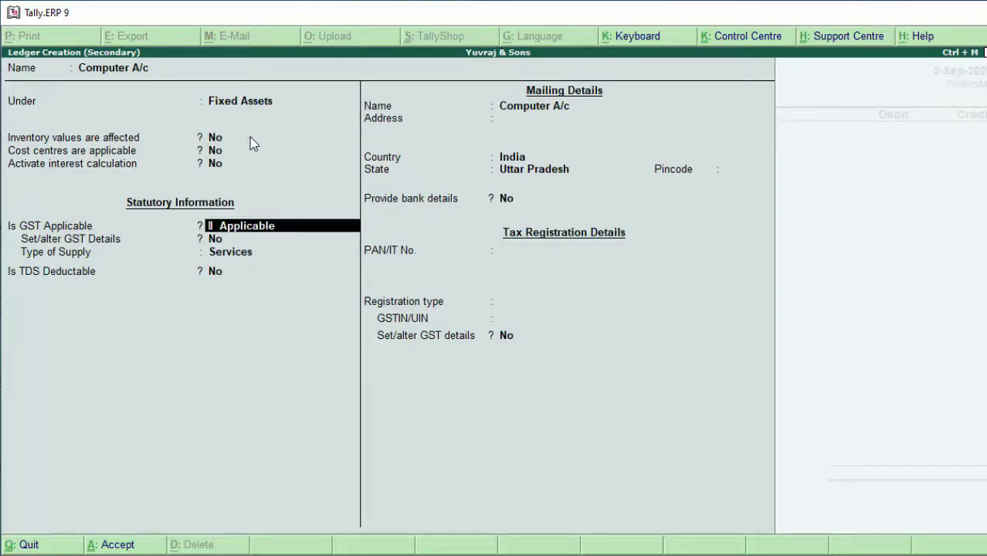
key(Return)
key(Return)
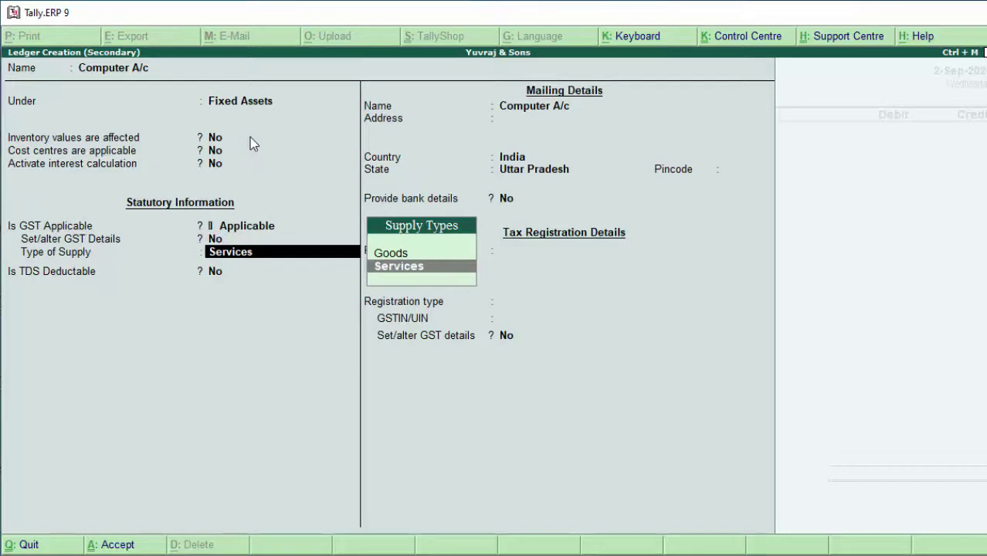
key(Up)
key(Return)
key(Return)
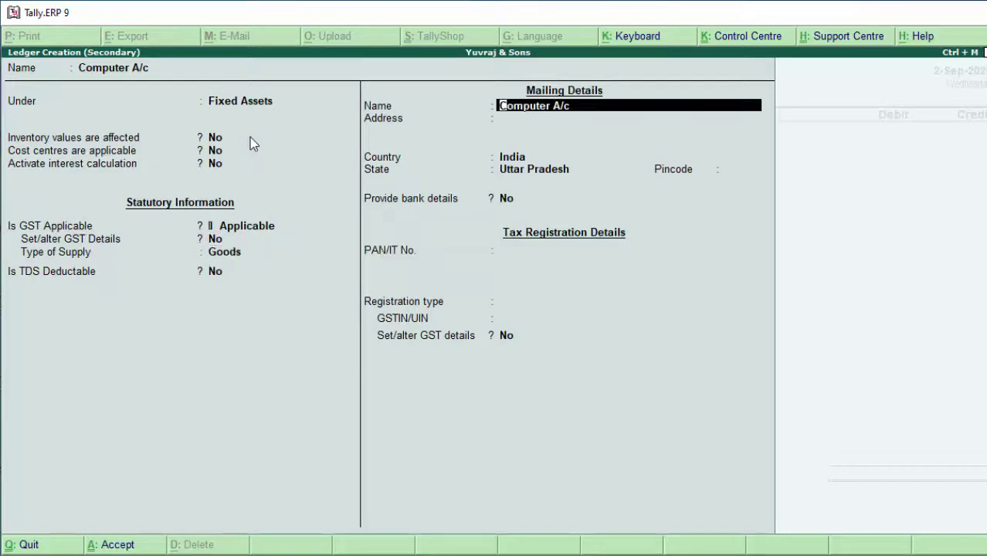
key(Return)
key(Return)
key(Return)
key(Return)
key(Return)
key(Return)
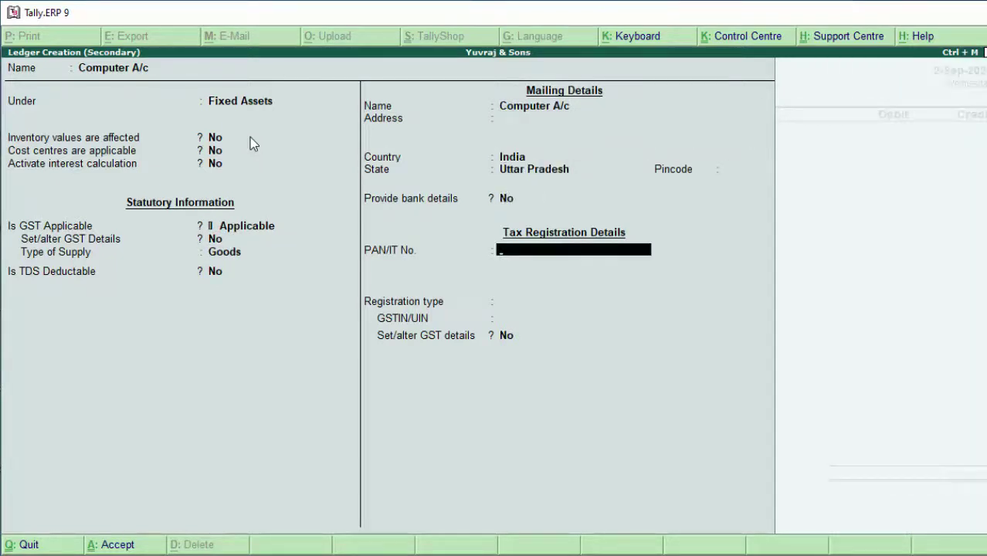
key(Return)
key(Return)
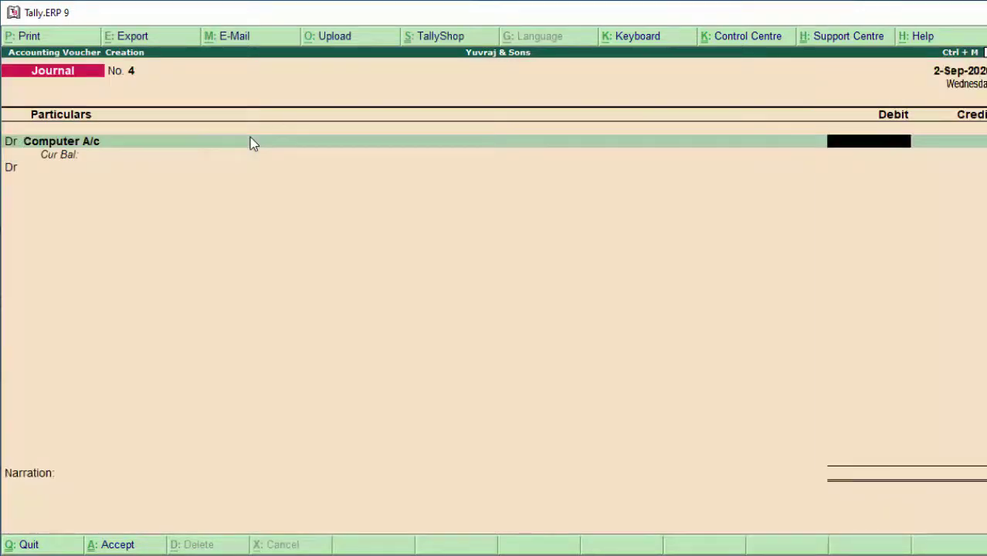
- Debit Computer A/c 40,000 and start a new ledger named 'Hard Disc'
text(4)
text(0000)
key(Return)
key(Return)
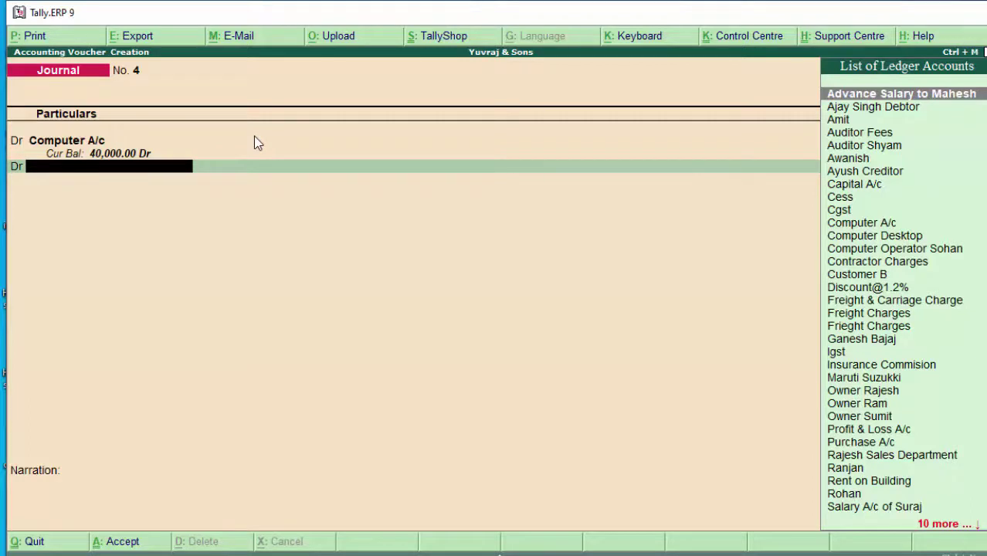
key(alt+c)
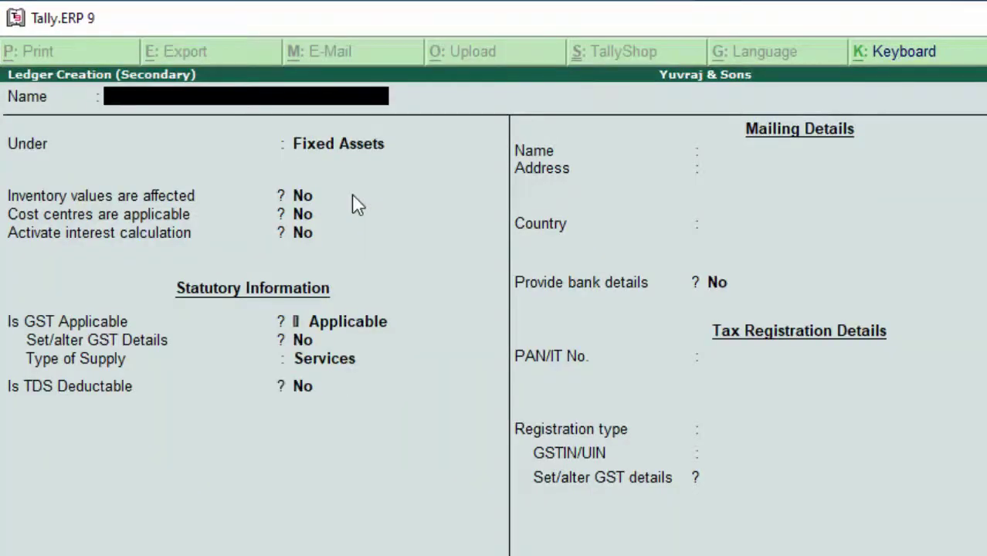
text(Hard)
text( Dis)
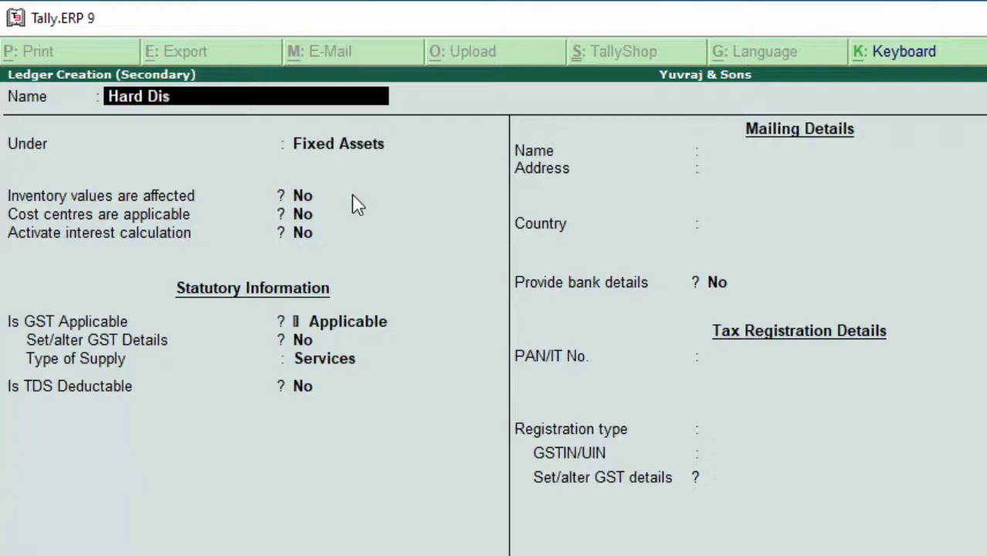
text(c)
key(Return)
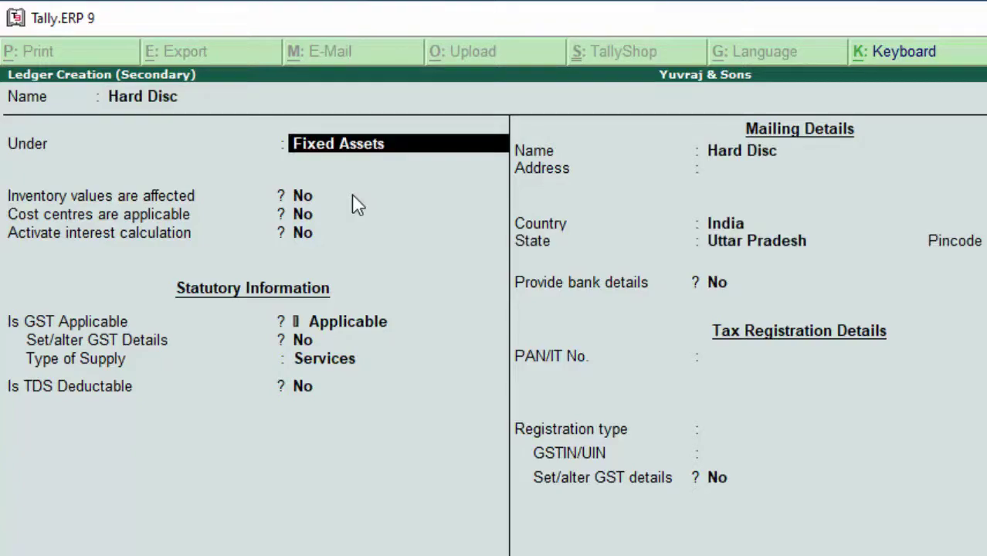
- Set Hard Disc's type of supply to Goods and save the ledger
key(Return)
key(Return)
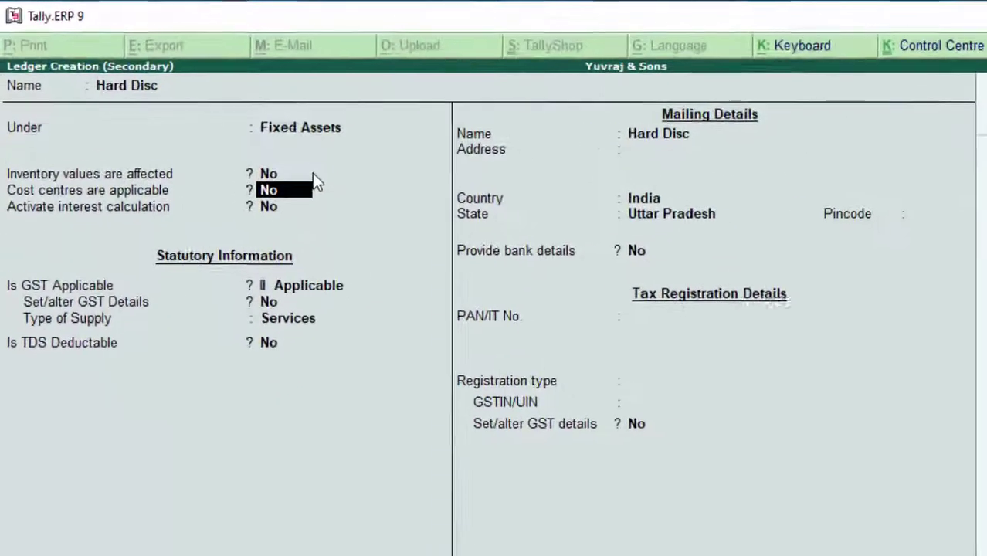
key(Return)
key(Return)
key(Return)
key(Return)
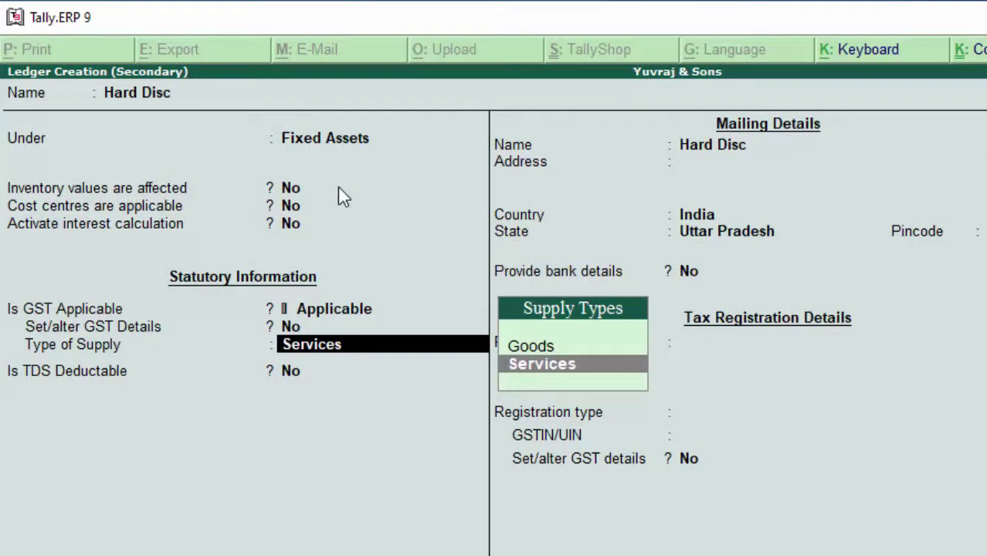
key(Up)
key(Return)
key(Return)
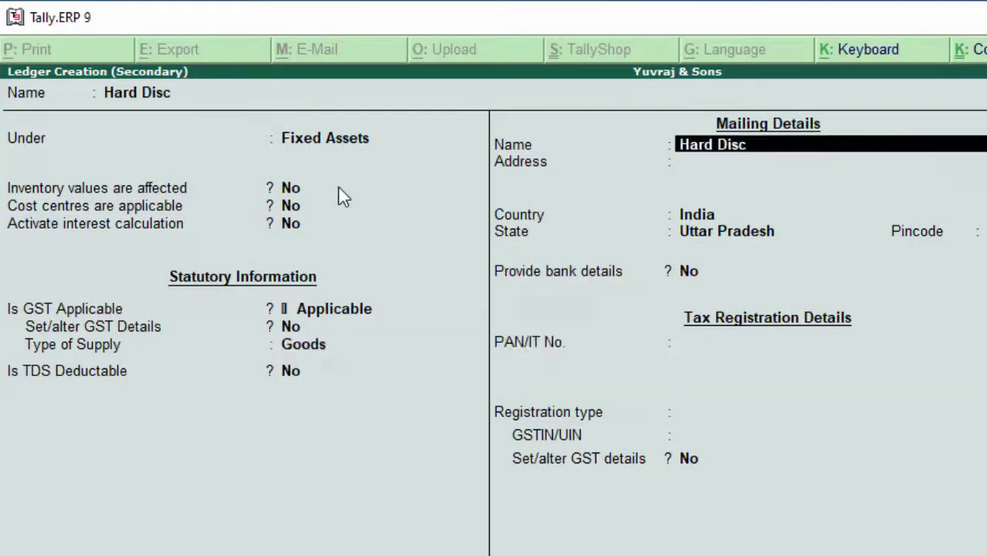
key(Return)
key(Return)
key(Return)
key(Return)
key(Return)
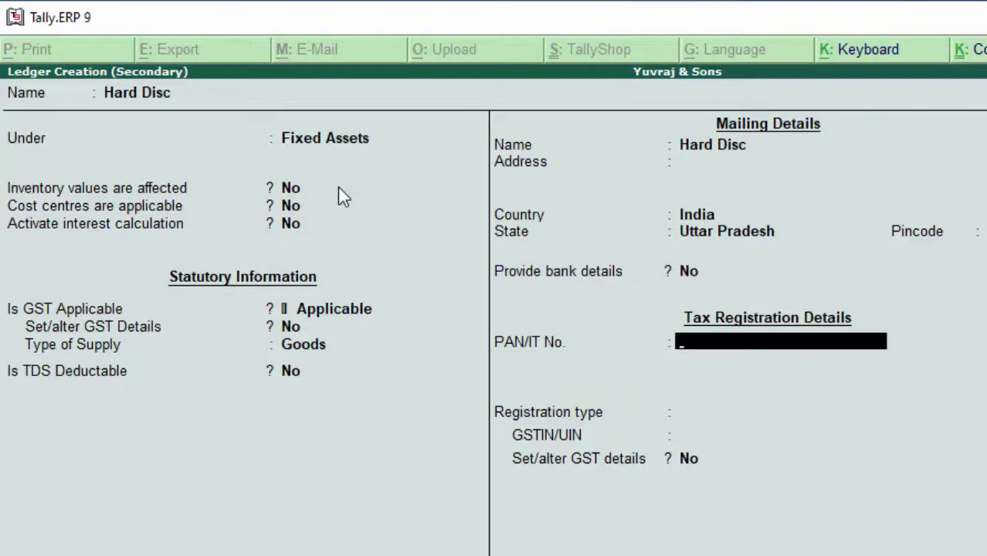
key(ctrl+a)
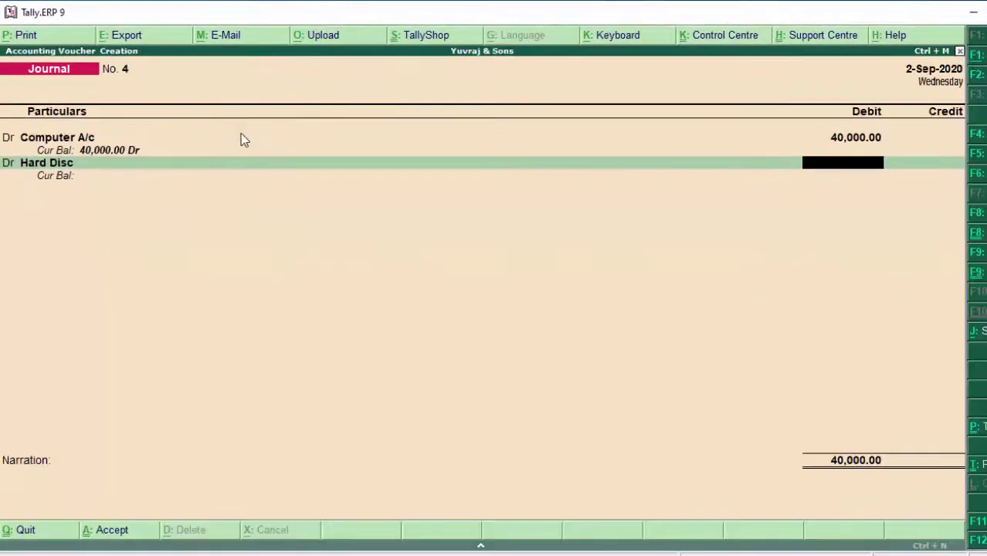
- Debit Hard Disc 4,000 and open a new Dr line
text(40)
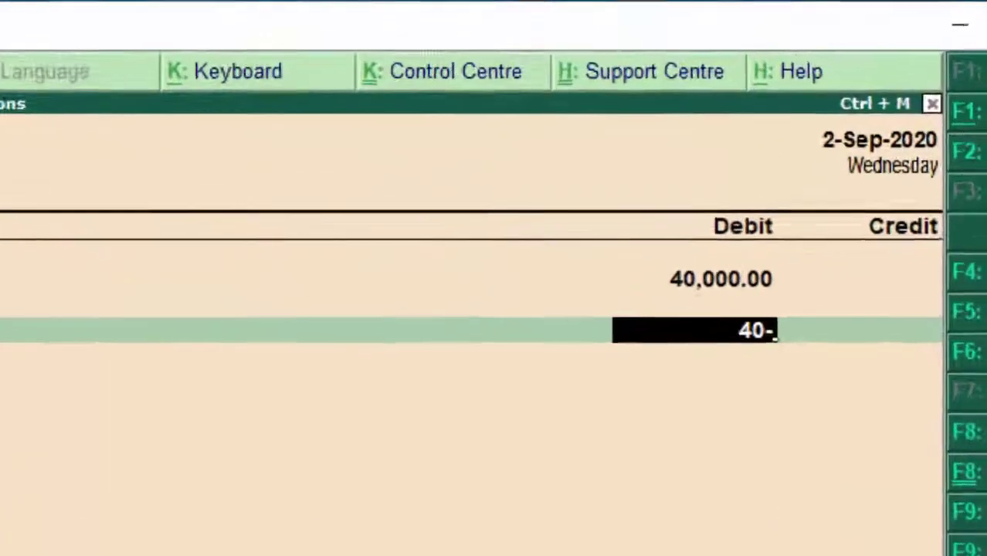
text(00)
key(Return)
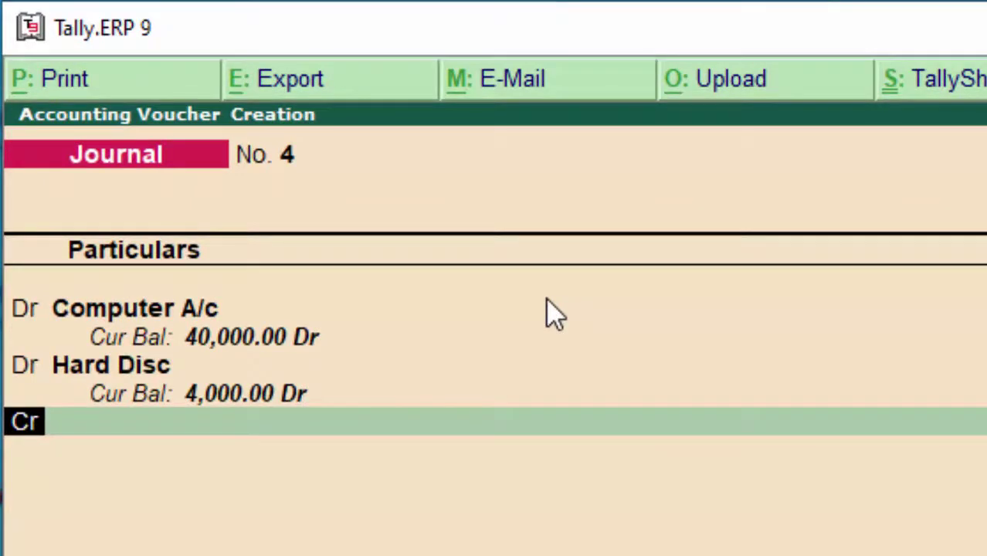
text(dr)
key(Return)
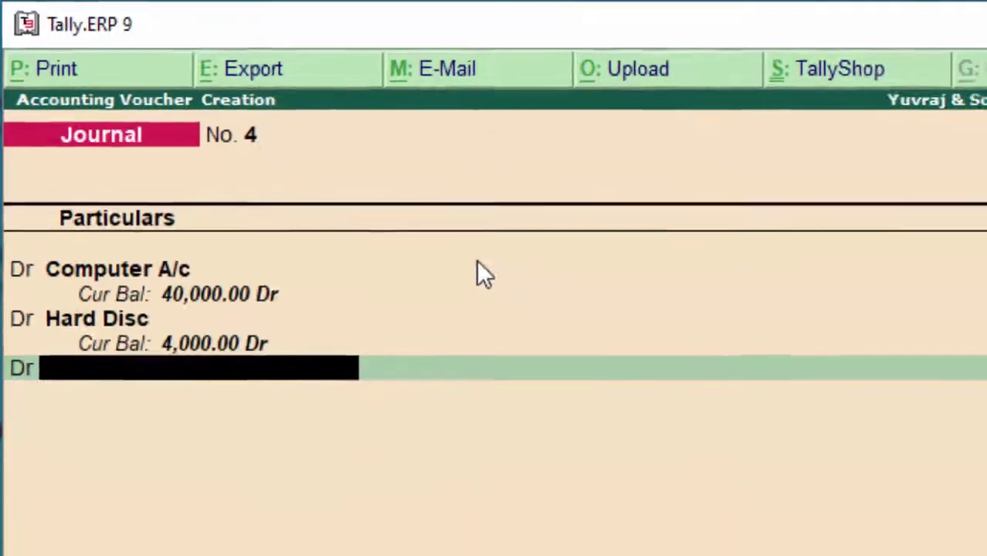
- Create the SSD ledger with Goods supply type and save it as the third debit line
key(alt+c)
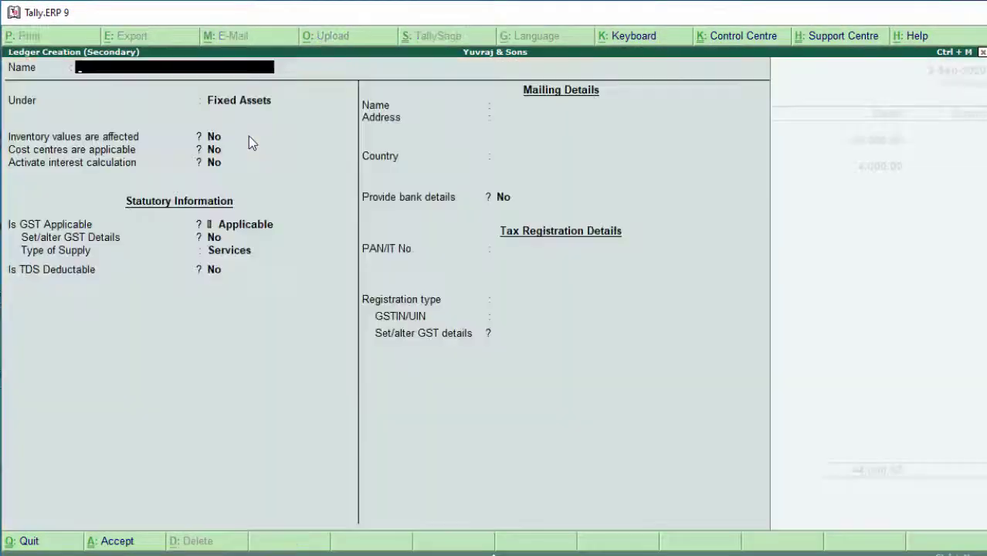
text(Ss)
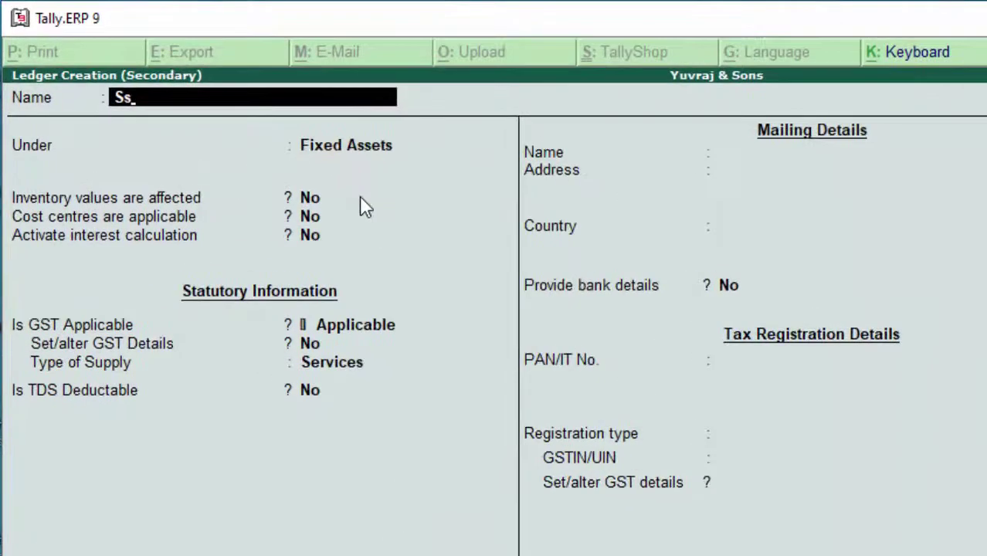
key(BackSpace)
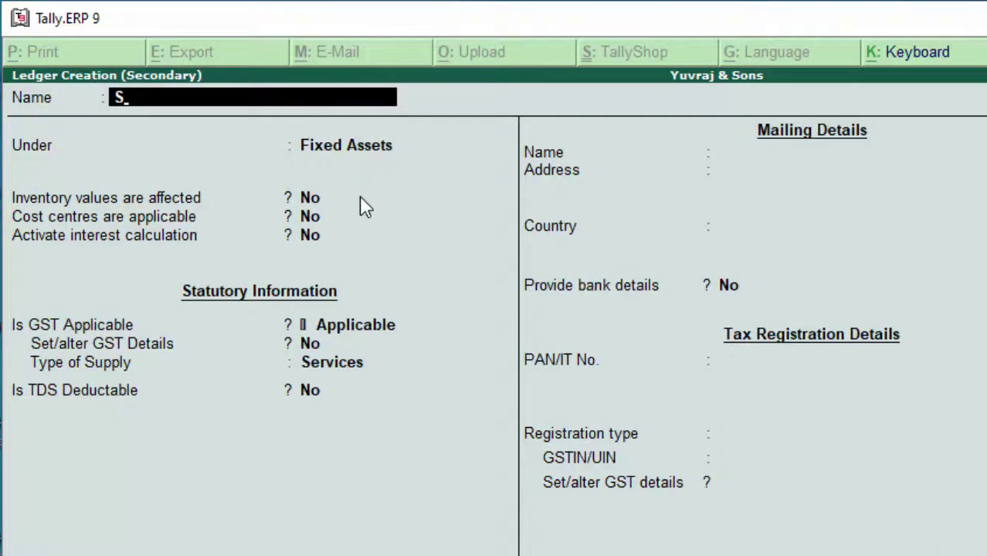
text(SD)
key(Return)
key(Return)
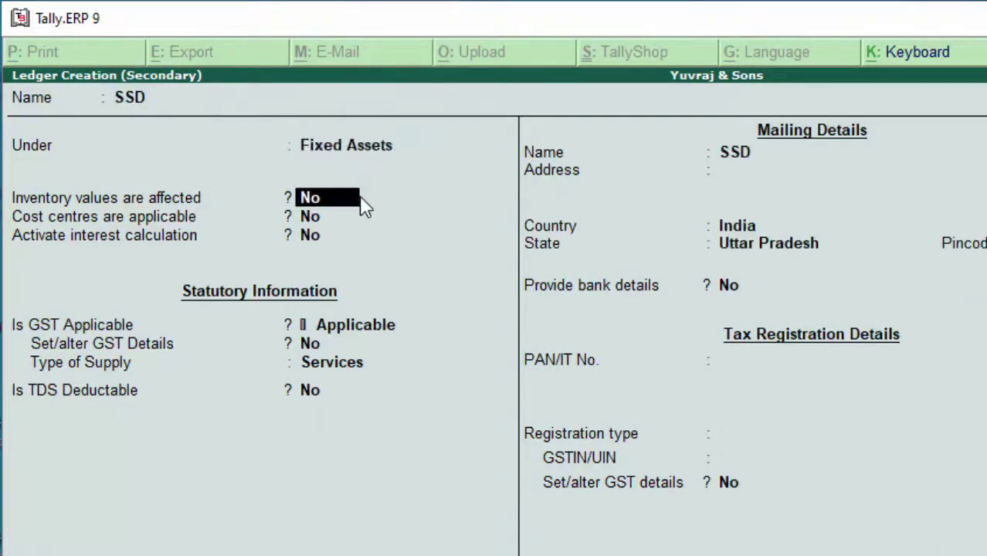
key(Return)
key(Return)
key(Return)
key(Return)
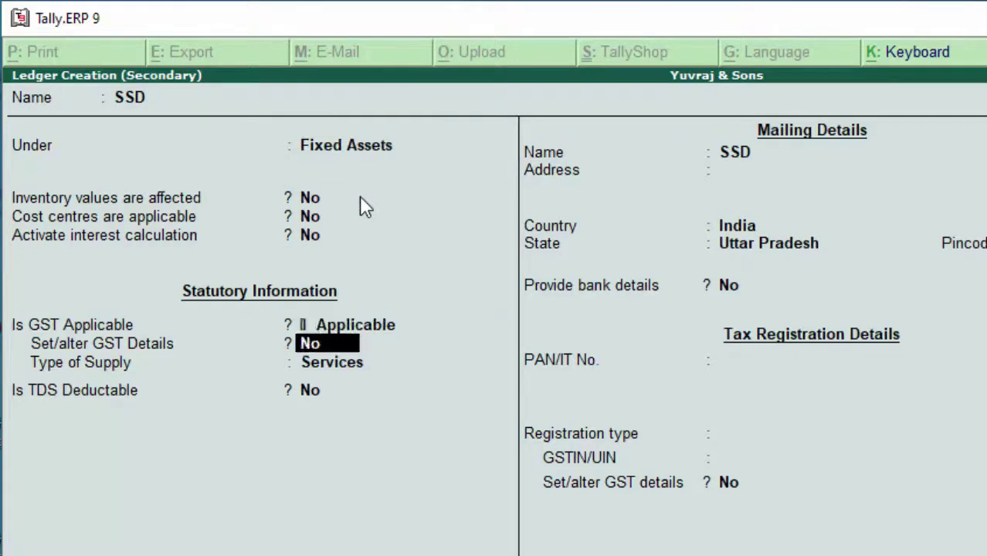
key(Return)
key(Up)
key(Return)
key(Return)
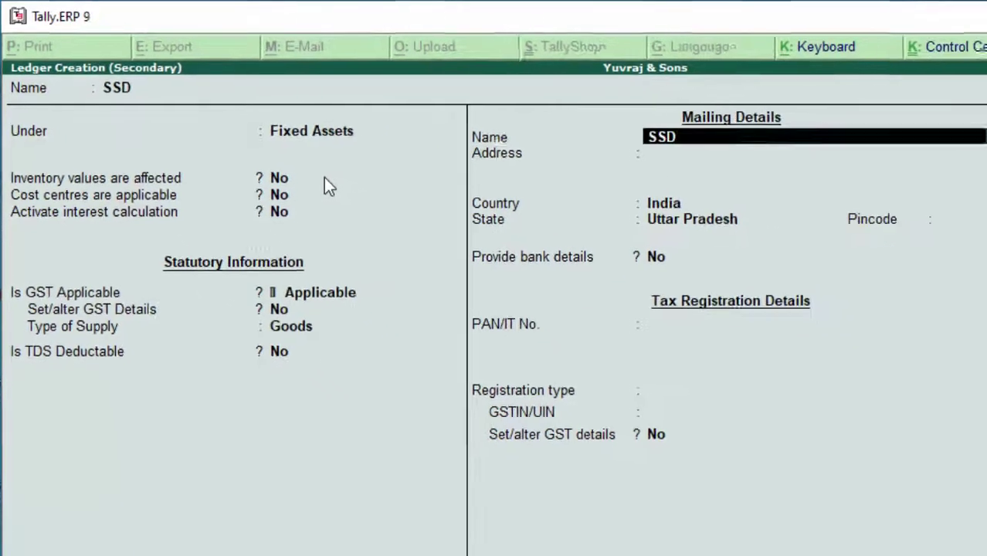
key(Return)
key(Return)
key(Return)
key(Return)
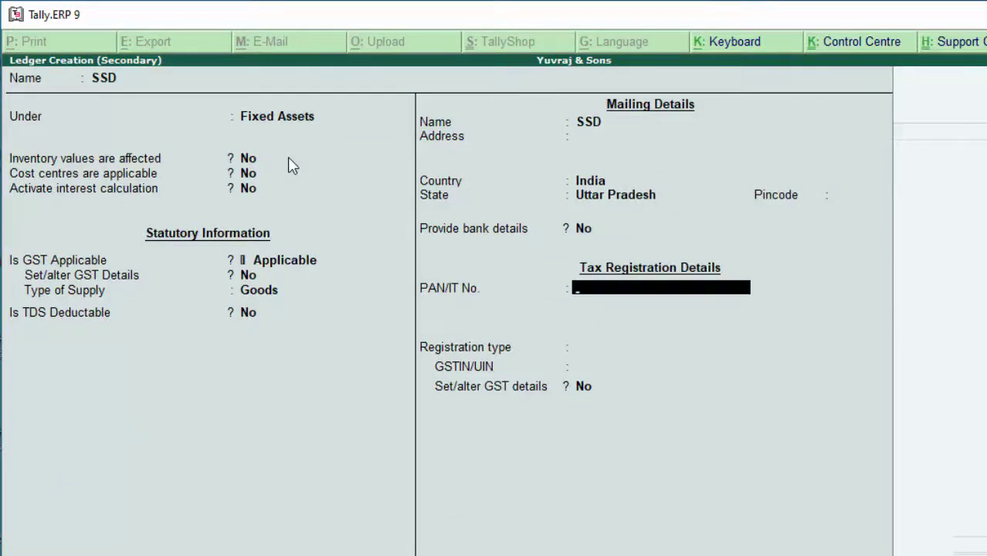
key(Return)
key(Return)
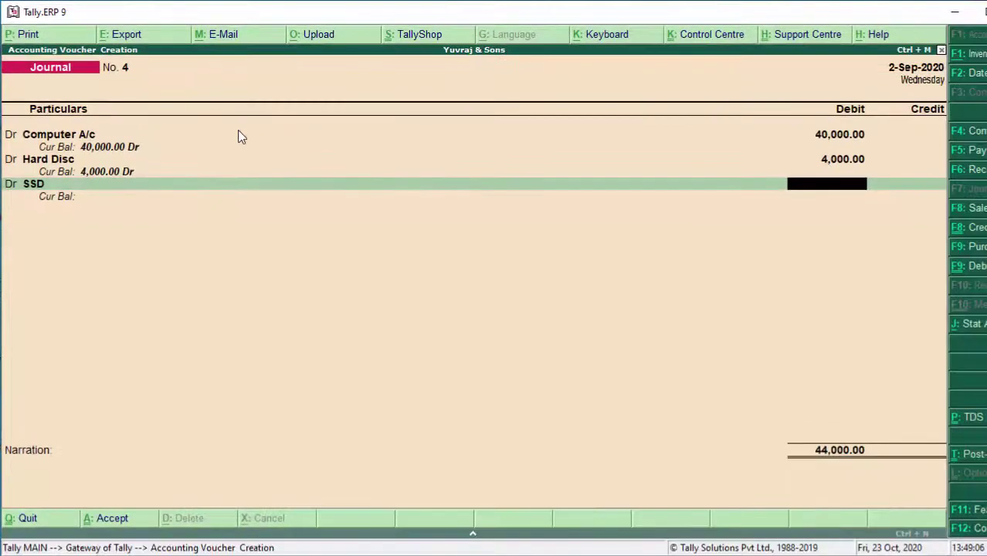
- Enter 4,500 as the SSD debit amount
text(450)
text(0)
key(Return)
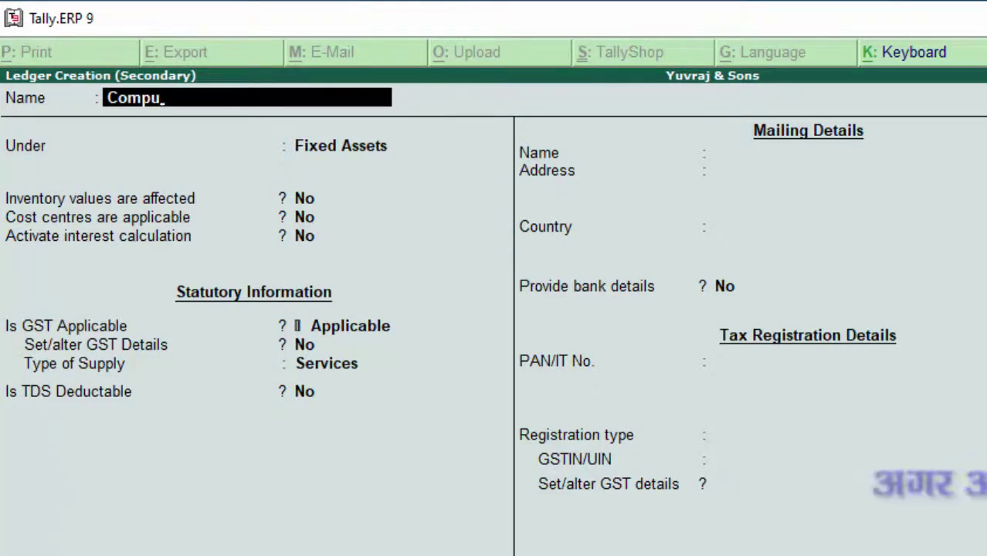
- Name the new ledger 'Compu World of Computer', place it under Current Liabilities, and pass its remaining details
text(World of Computer)
key(Return)
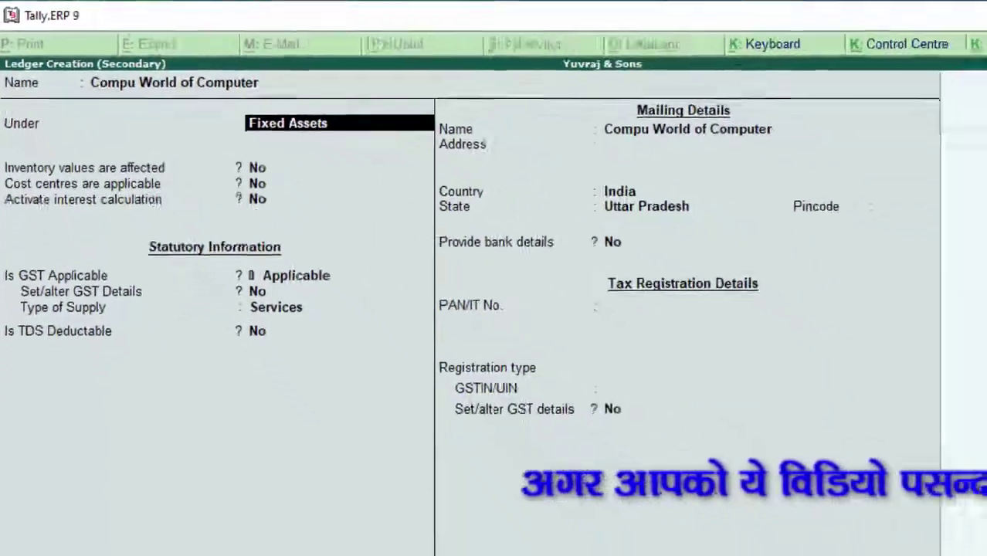
text(C)
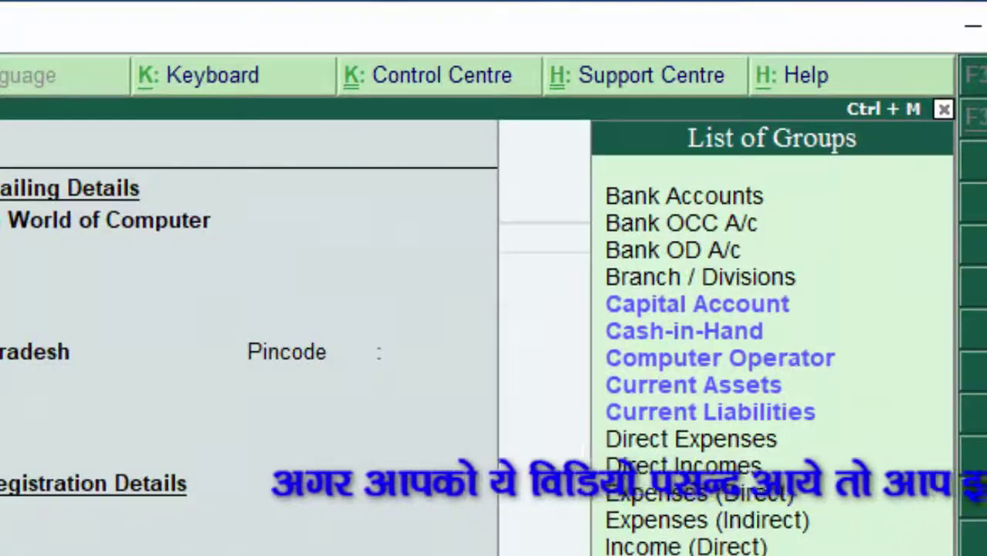
key(Down)
key(Down)
key(Down)
key(Down)
key(Down)
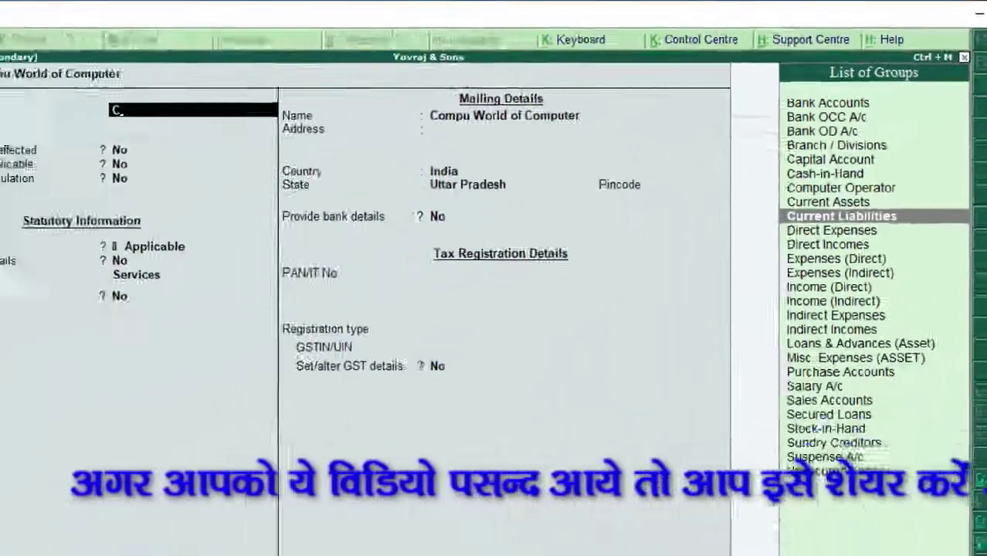
key(Return)
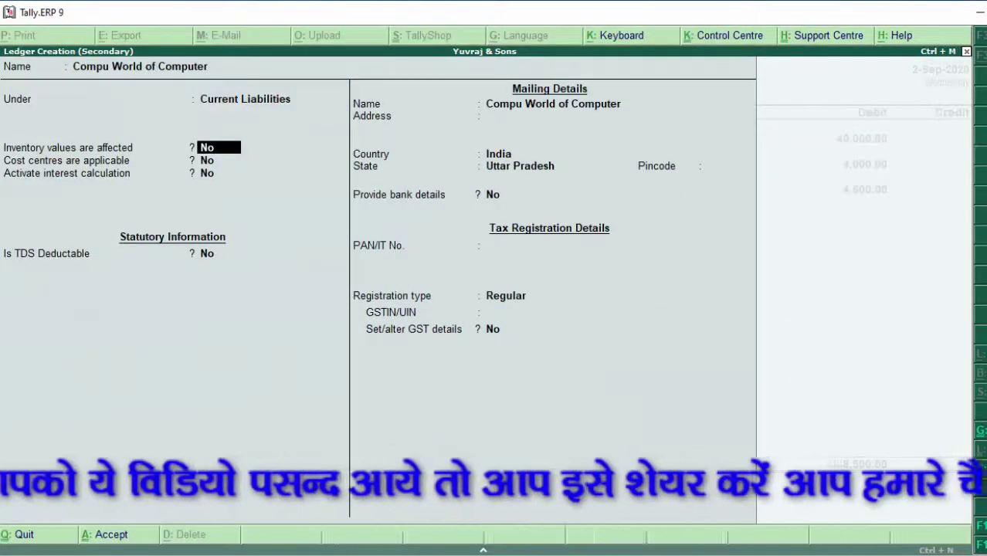
key(Return)
key(Return)
key(Return)
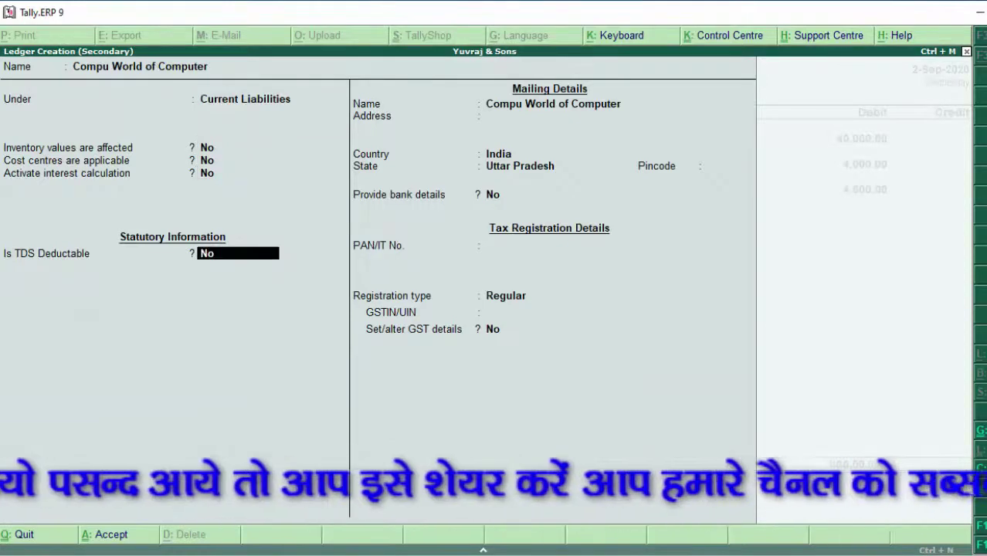
key(Return)
key(Return)
key(Return)
key(Return)
key(Return)
key(Return)
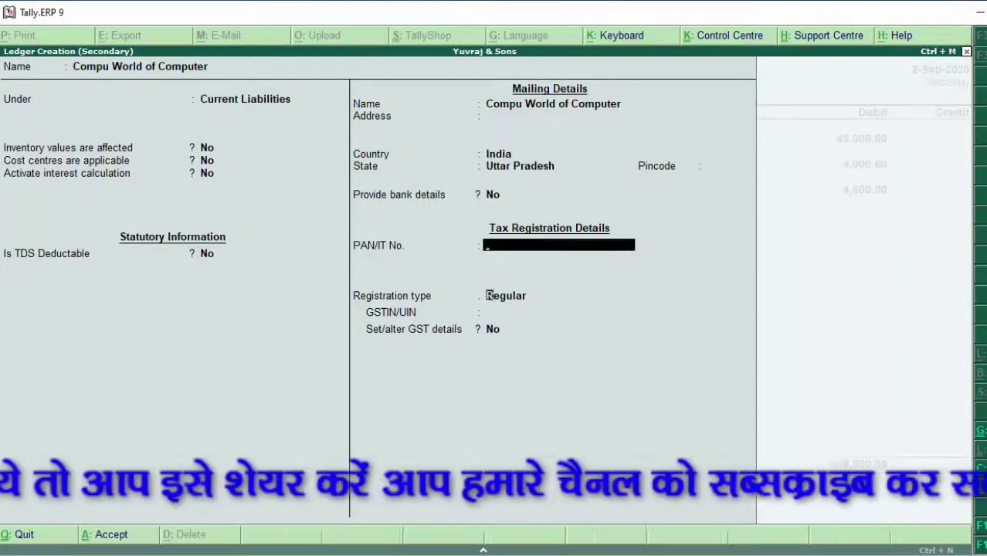
key(Return)
key(Return)
key(Return)
key(Return)
key(Return)
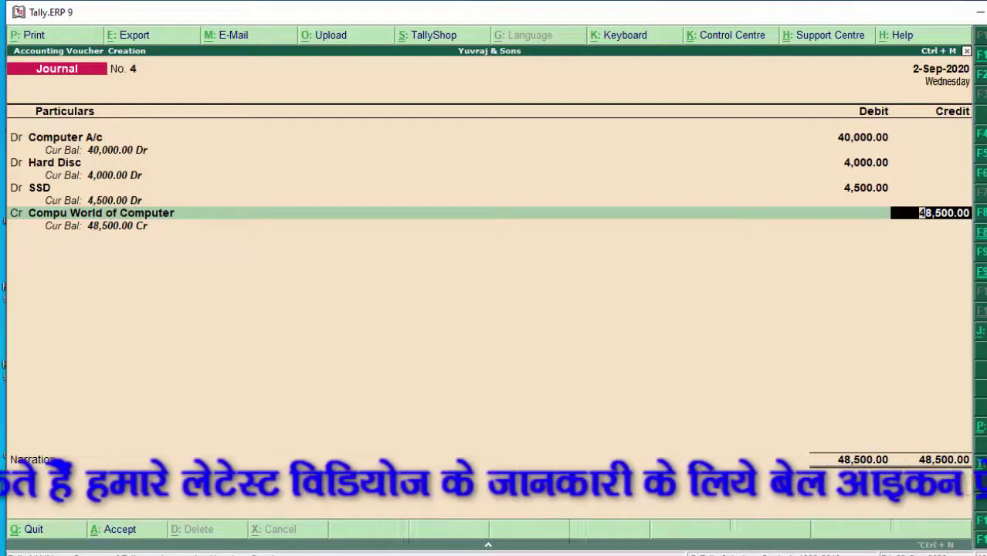
- Save Journal No. 4 and quit voucher entry
key(Return)
key(Return)
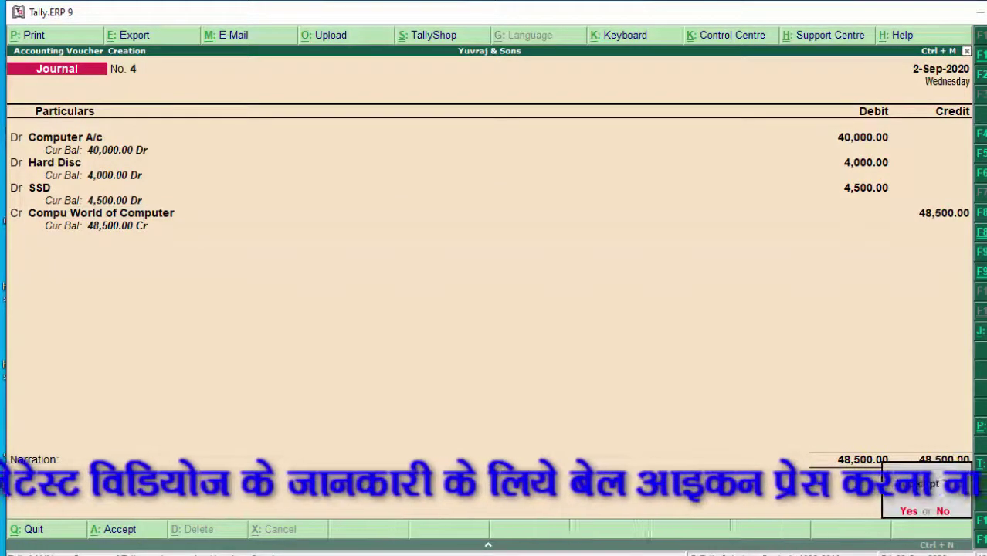
key(Return)
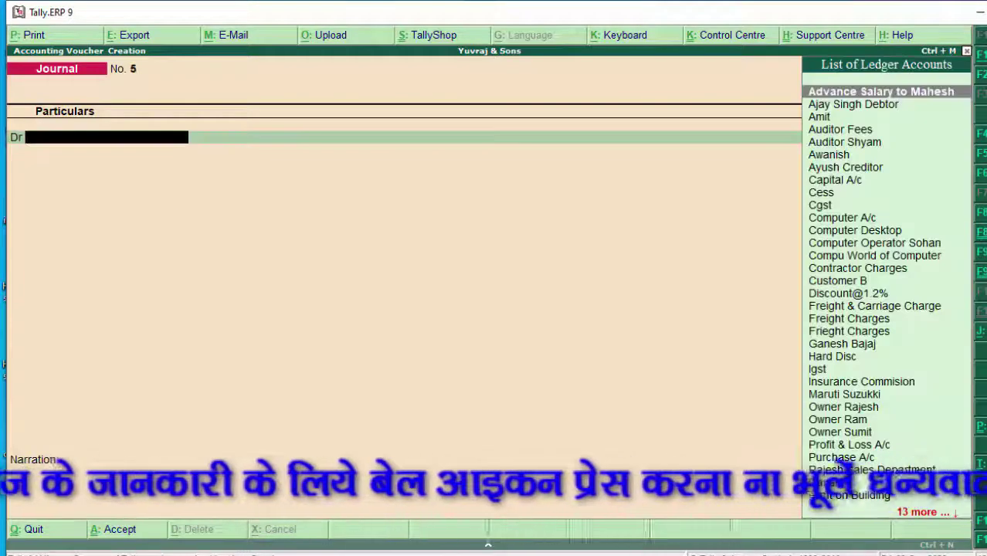
key(Escape)
key(Return)
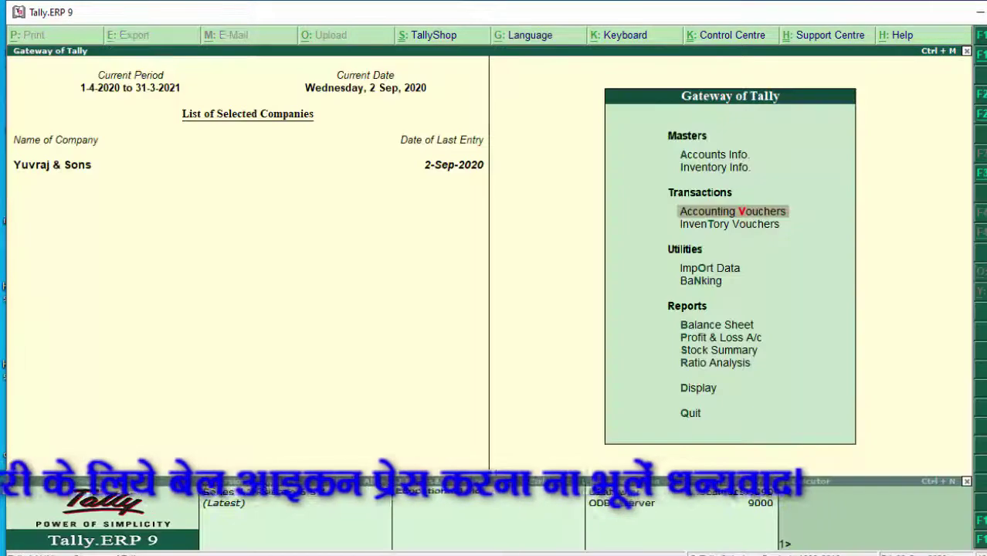
- Reopen Journal No. 4 from the 2-Sep-2020 Day Book and print it to PDF
key(d)
key(a)
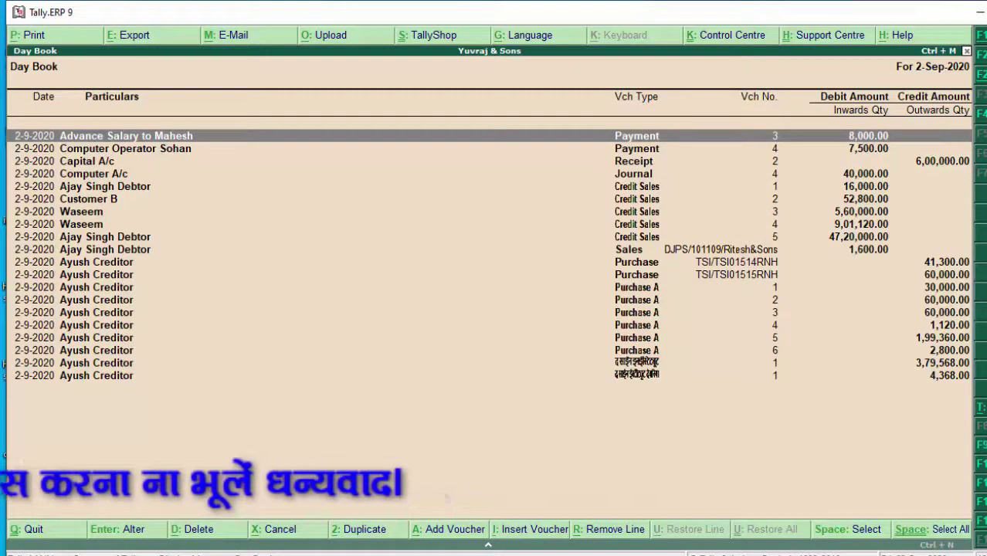
click(94, 173)
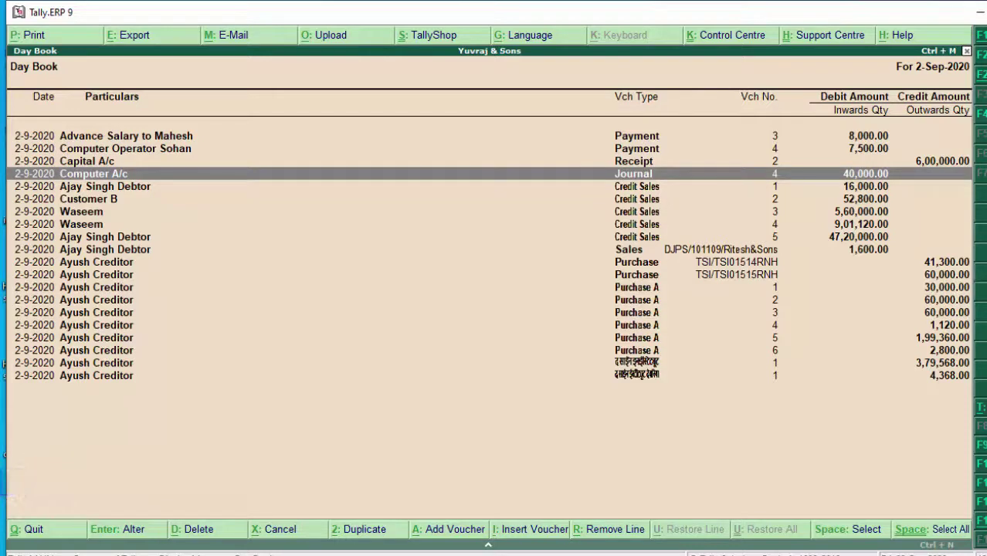
key(Return)
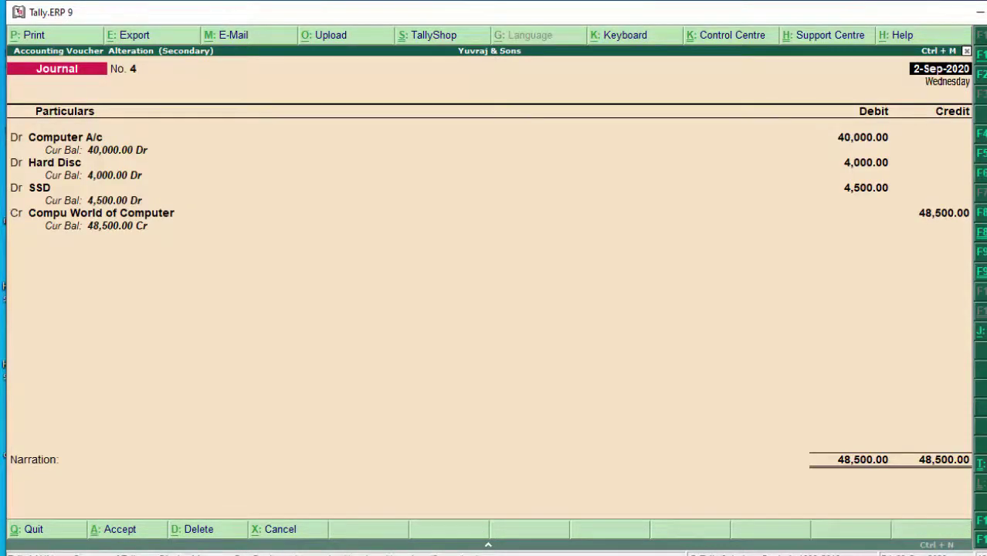
key(alt+p)
key(Return)
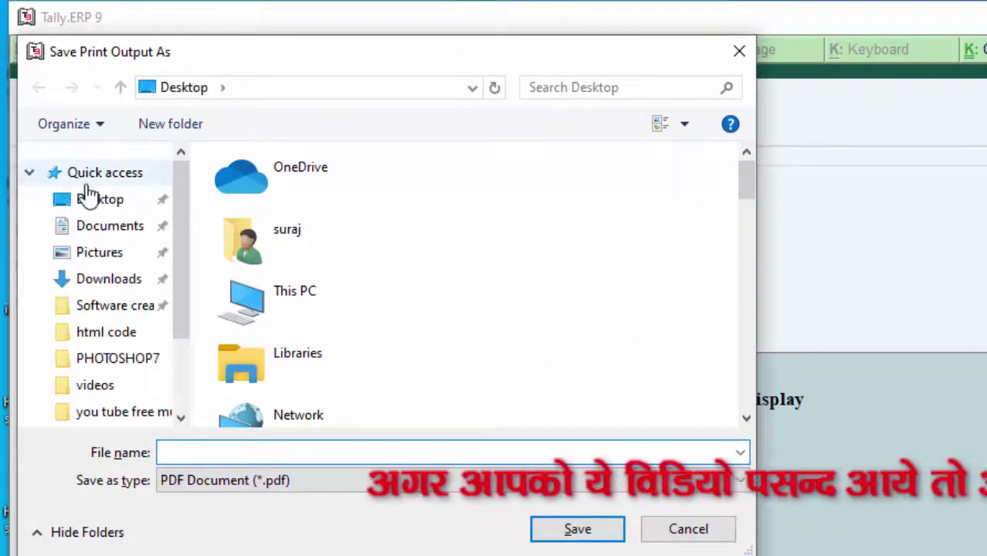
- Save the print output as 'cl' on the Desktop
click(69, 201)
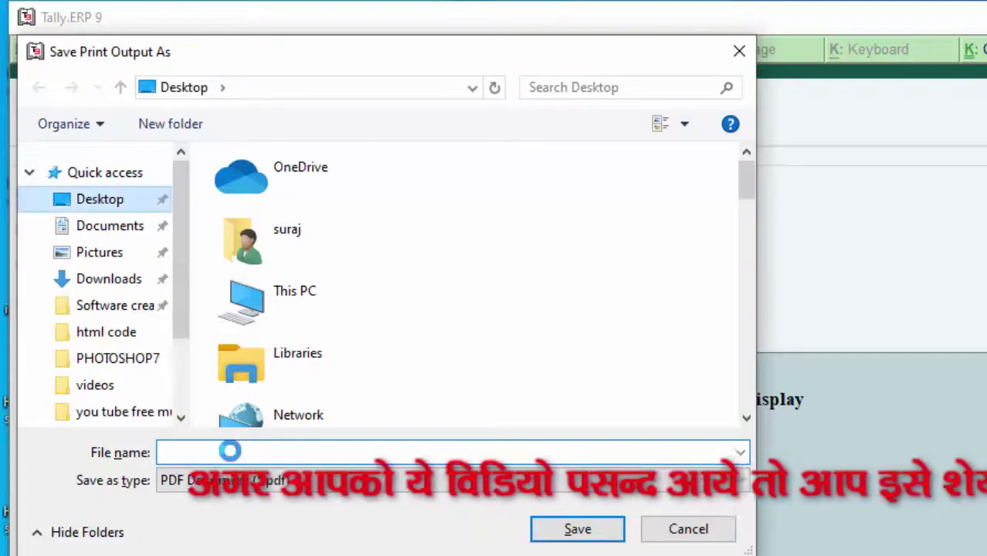
text(c)
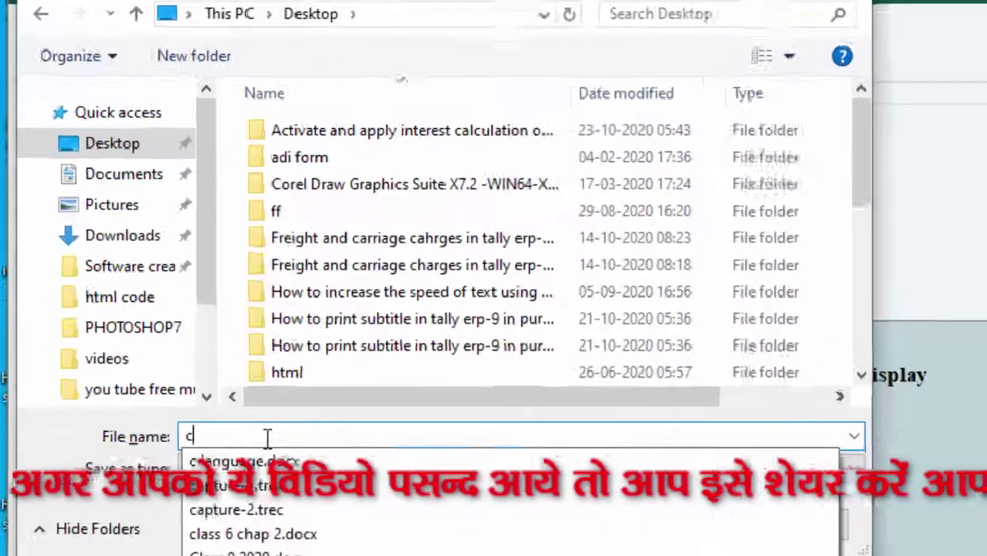
text(l)
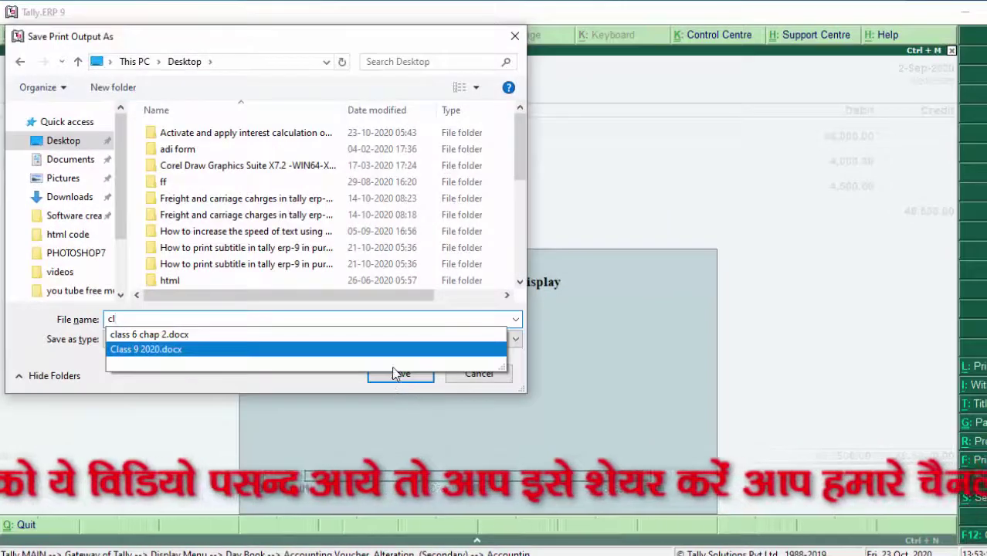
click(397, 375)
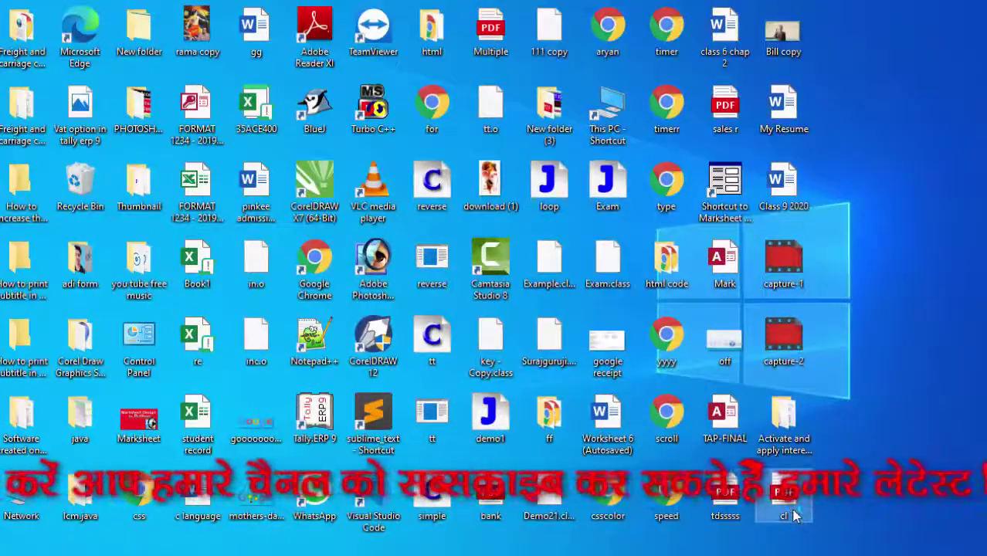
- Open cl.pdf in Edge and scroll through Journal Voucher No. 4 with its 48,500.00 totals
double_click(795, 516)
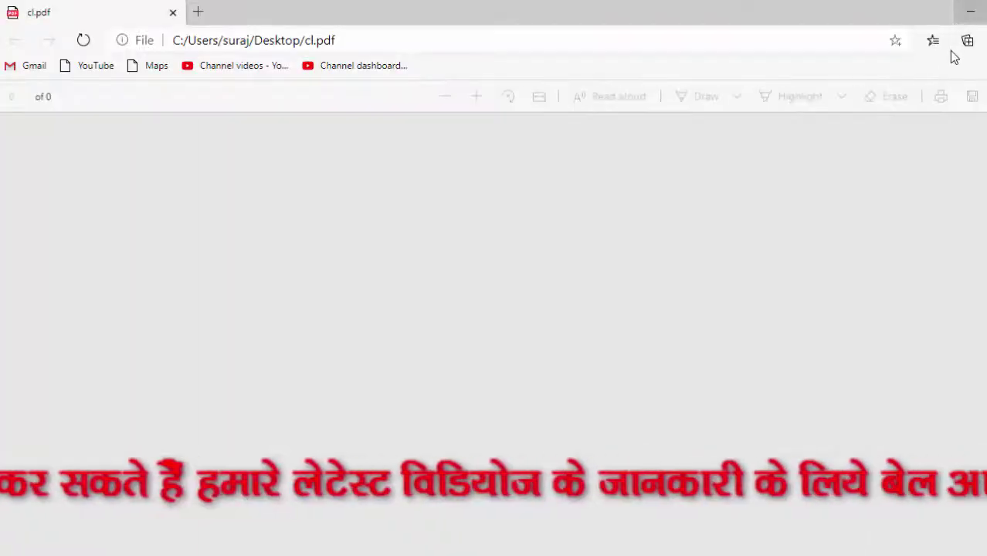
scroll(504, 222, down, 1)
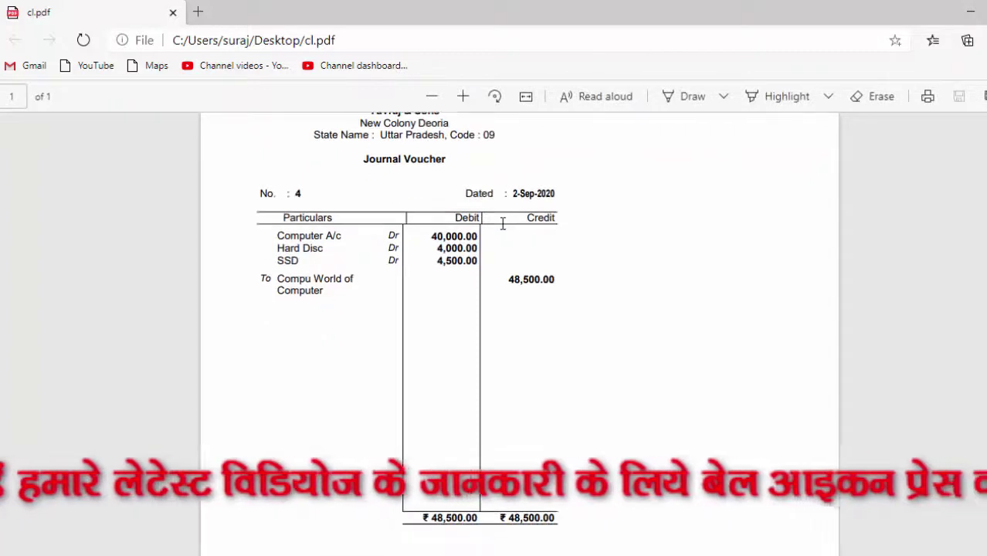
scroll(502, 223, up, 1)
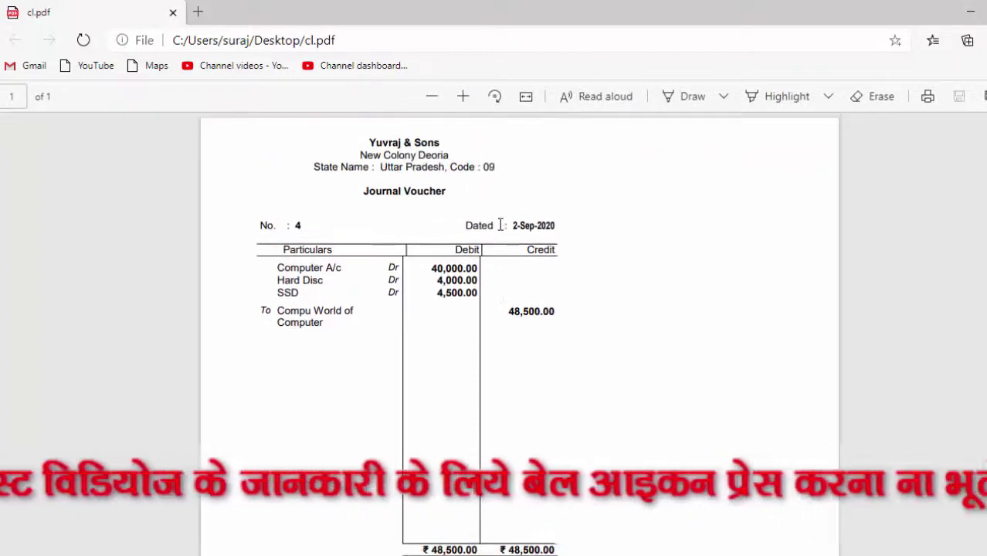
scroll(432, 248, down, 1)
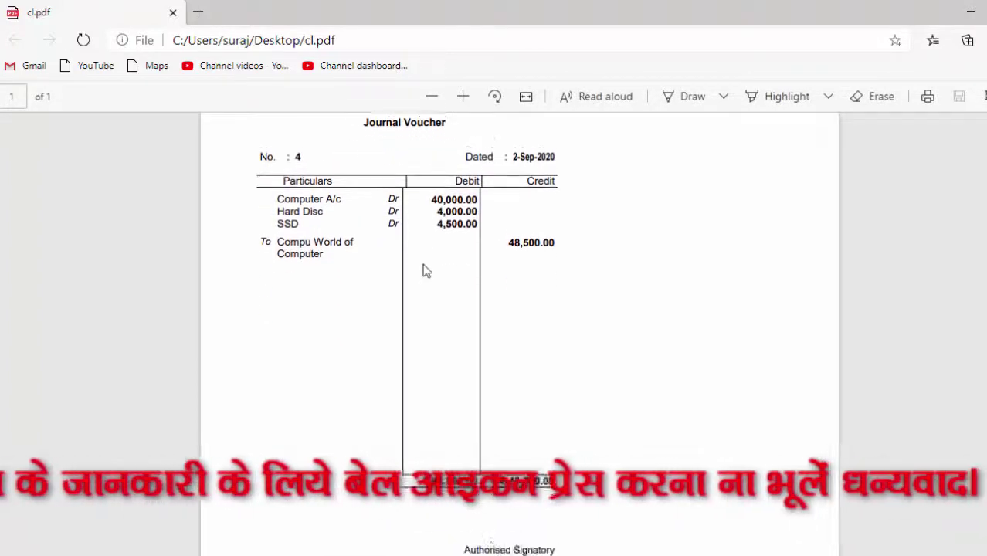
scroll(421, 278, down, 2)
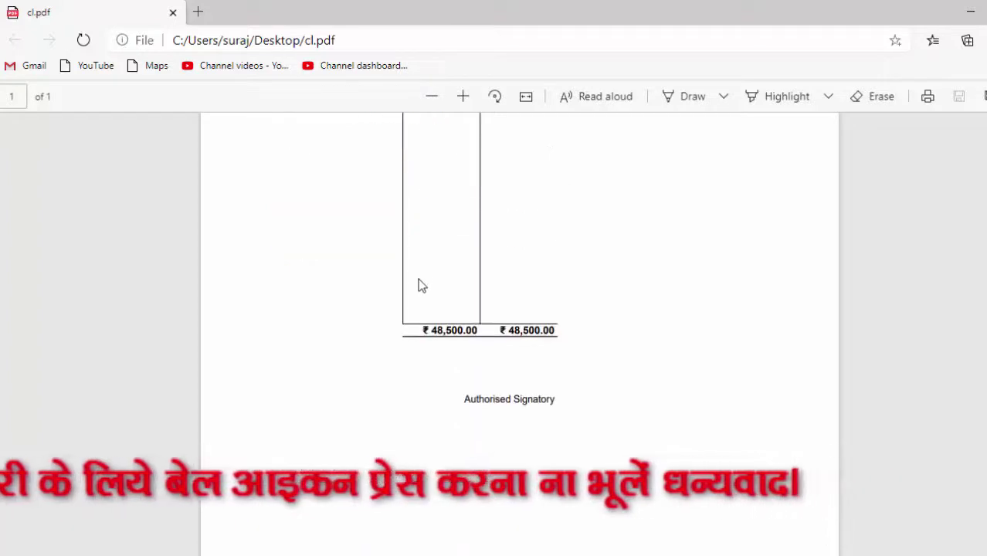
scroll(418, 285, up, 3)
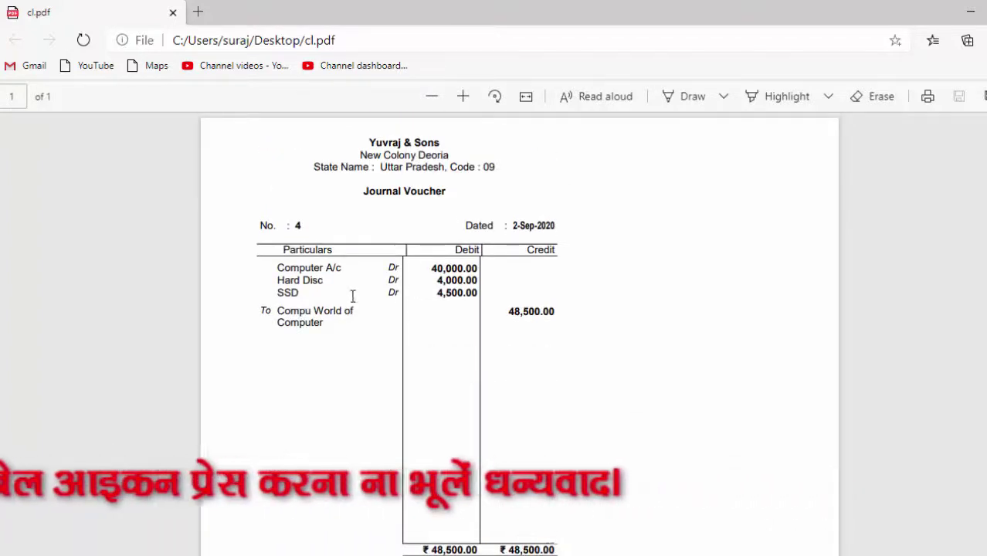